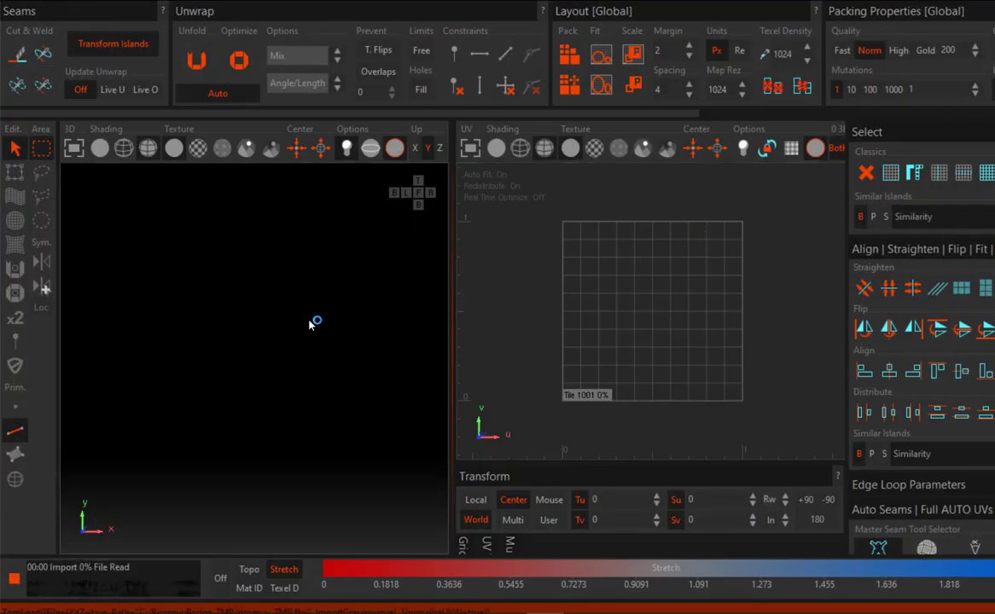
Step: Cut a seam around the base edge loop of all three teapots, undoing the cut made on just one teapot
{"action": "left_click_drag", "start_coordinate": [301, 323], "coordinate": [243, 353], "text": "alt"}
{"action": "scroll", "coordinate": [193, 387], "scroll_direction": "up", "scroll_amount": 3}
{"action": "middle_click_drag", "start_coordinate": [243, 352], "coordinate": [220, 397]}
{"action": "scroll", "coordinate": [219, 398], "scroll_direction": "up", "scroll_amount": 5}
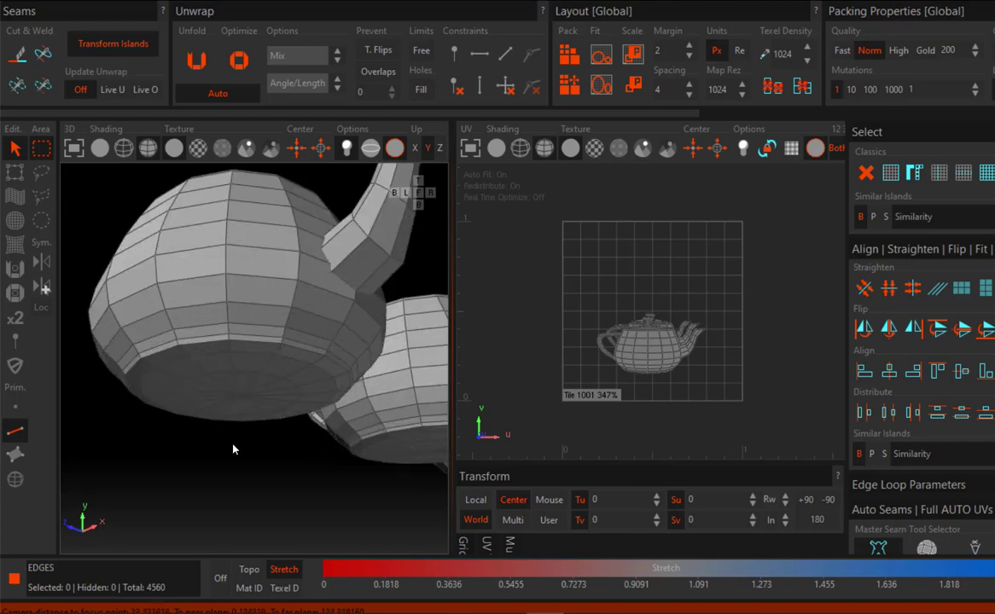
{"action": "double_click", "coordinate": [267, 345]}
{"action": "mouse_move", "coordinate": [266, 345]}
{"action": "middle_mouse_down"}
{"action": "mouse_move", "coordinate": [289, 337]}
{"action": "mouse_move", "coordinate": [357, 358]}
{"action": "mouse_move", "coordinate": [256, 340]}
{"action": "middle_mouse_up"}
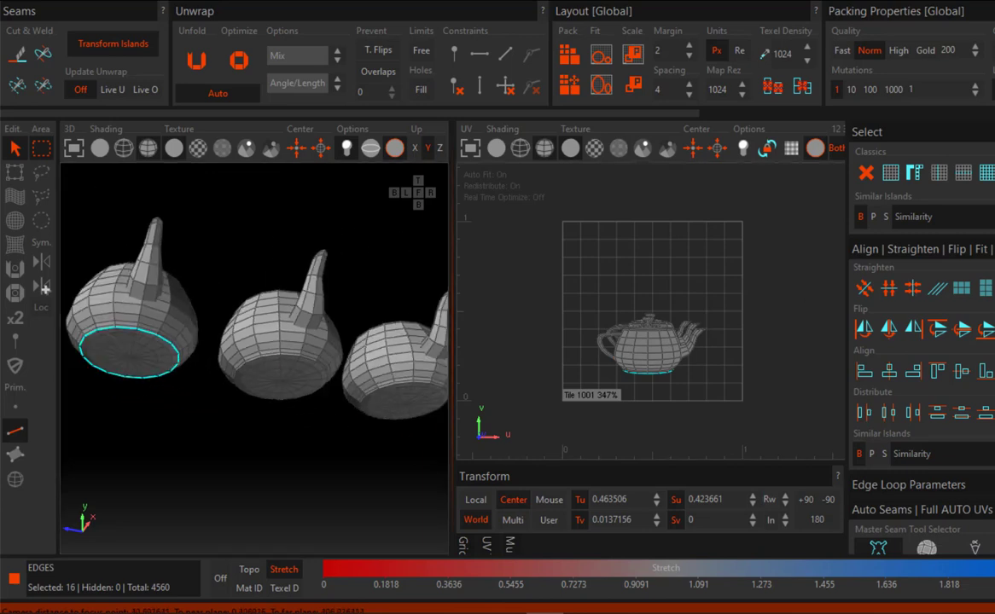
{"action": "key", "text": "c"}
{"action": "middle_click_drag", "start_coordinate": [156, 299], "coordinate": [172, 317]}
{"action": "key", "text": "ctrl+z"}
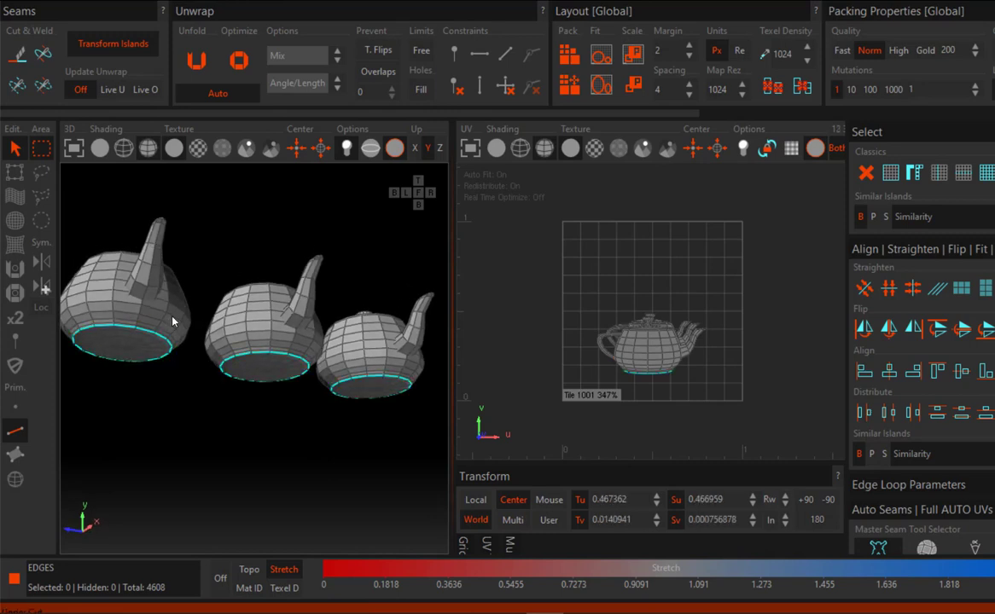
{"action": "left_click", "coordinate": [19, 60]}
Step: Select a vertical edge loop on the teapot body, extend it to the similar teapots, and cut the seams
{"action": "middle_click_drag", "start_coordinate": [307, 375], "coordinate": [93, 355]}
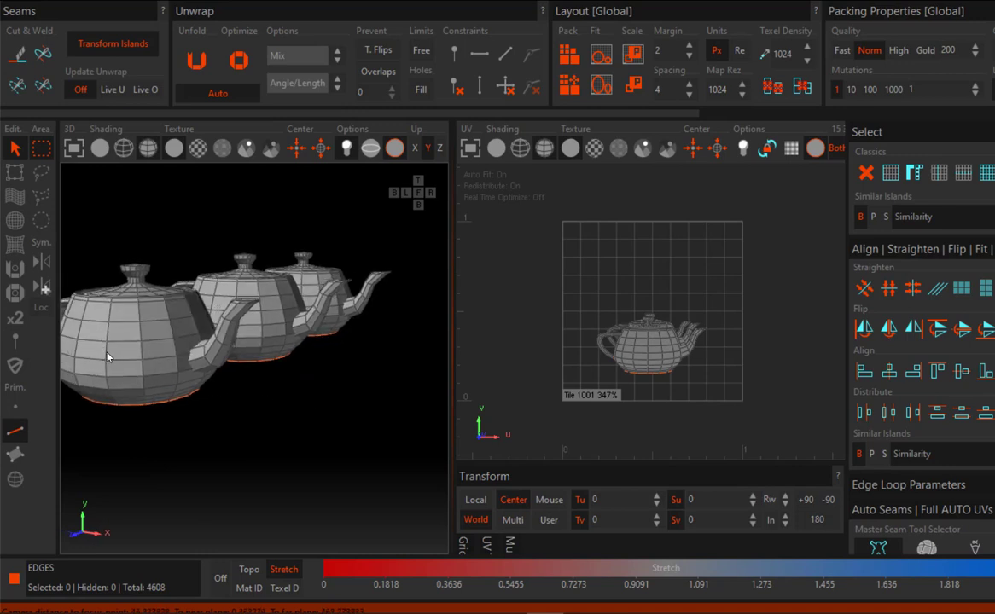
{"action": "double_click", "coordinate": [108, 352]}
{"action": "left_click", "coordinate": [990, 217]}
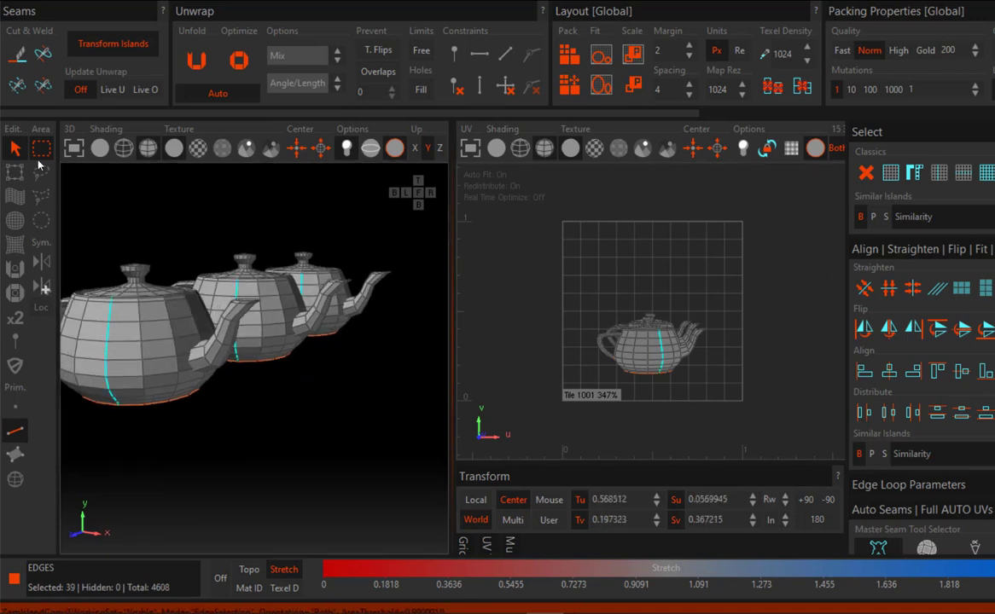
{"action": "left_click", "coordinate": [18, 59]}
Step: Select the lengthwise edge loop on the spout, extend the selection to similar islands, and cut the seams
{"action": "middle_click_drag", "start_coordinate": [155, 335], "coordinate": [223, 356]}
{"action": "double_click", "coordinate": [224, 369]}
{"action": "left_click", "coordinate": [989, 217]}
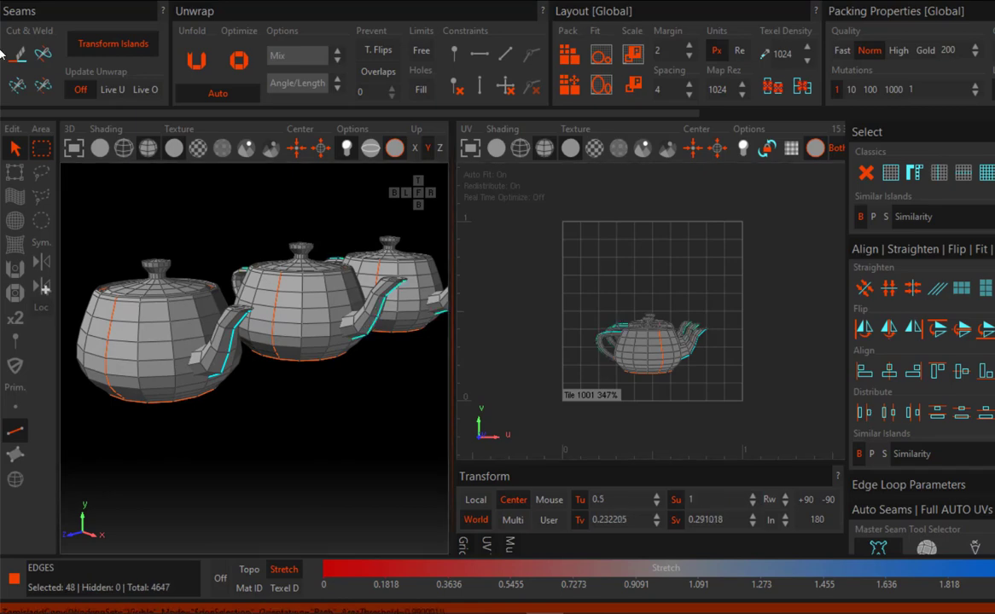
{"action": "left_click", "coordinate": [17, 54]}
Step: Select the edge loop along the inside of the handle, extend it to similar islands, and cut the seams
{"action": "scroll", "coordinate": [226, 320], "scroll_direction": "up", "scroll_amount": 2}
{"action": "middle_click_drag", "start_coordinate": [168, 236], "coordinate": [152, 316]}
{"action": "scroll", "coordinate": [167, 352], "scroll_direction": "up", "scroll_amount": 5}
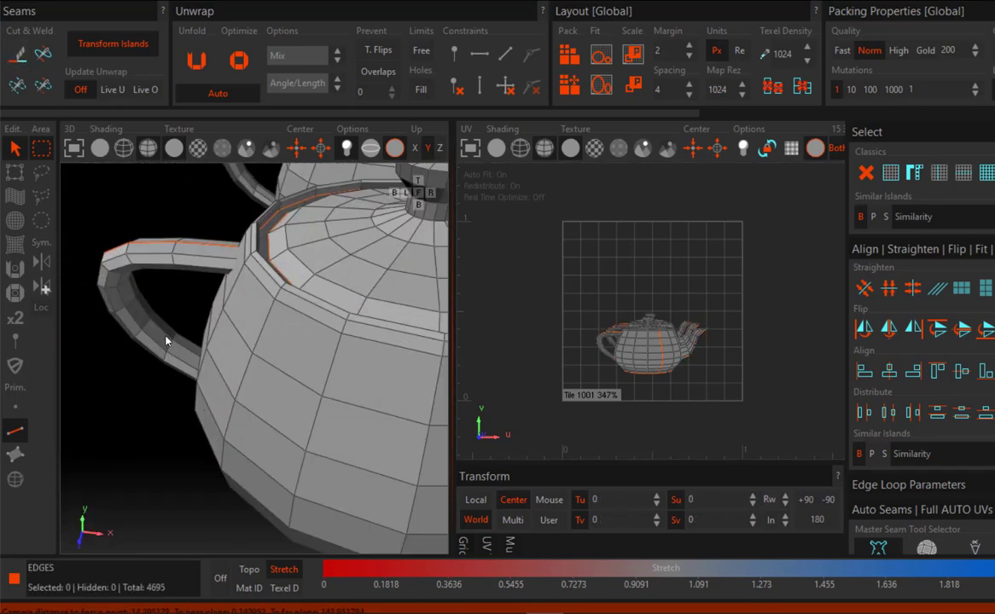
{"action": "double_click", "coordinate": [166, 341]}
{"action": "scroll", "coordinate": [166, 341], "scroll_direction": "down", "scroll_amount": 5}
{"action": "left_click", "coordinate": [990, 216]}
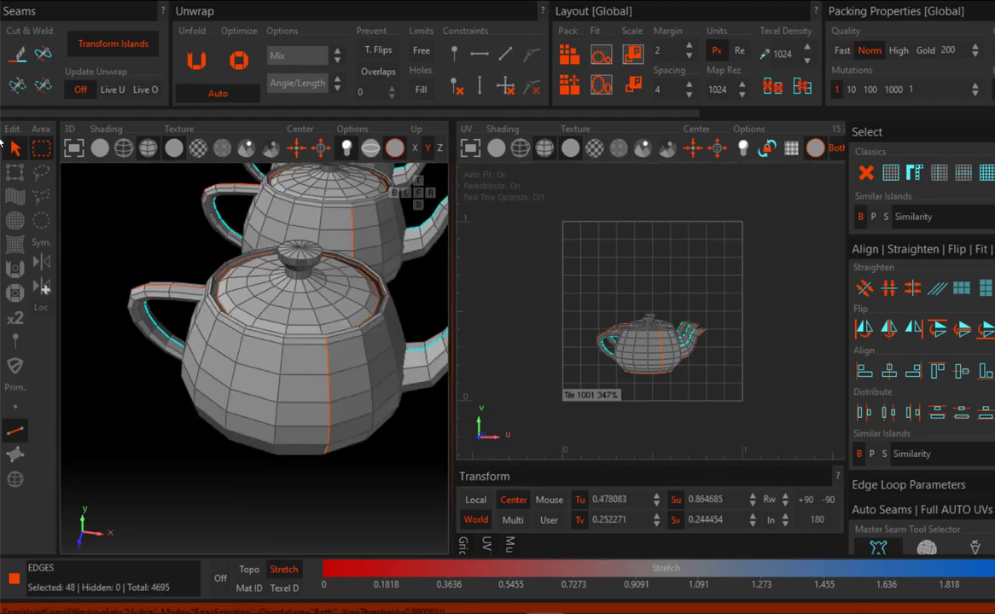
{"action": "left_click", "coordinate": [18, 54]}
Step: Cut a seam around the edge loop where the knob meets the lid, on all three teapots
{"action": "scroll", "coordinate": [220, 278], "scroll_direction": "down", "scroll_amount": 2}
{"action": "middle_click_drag", "start_coordinate": [220, 277], "coordinate": [285, 320]}
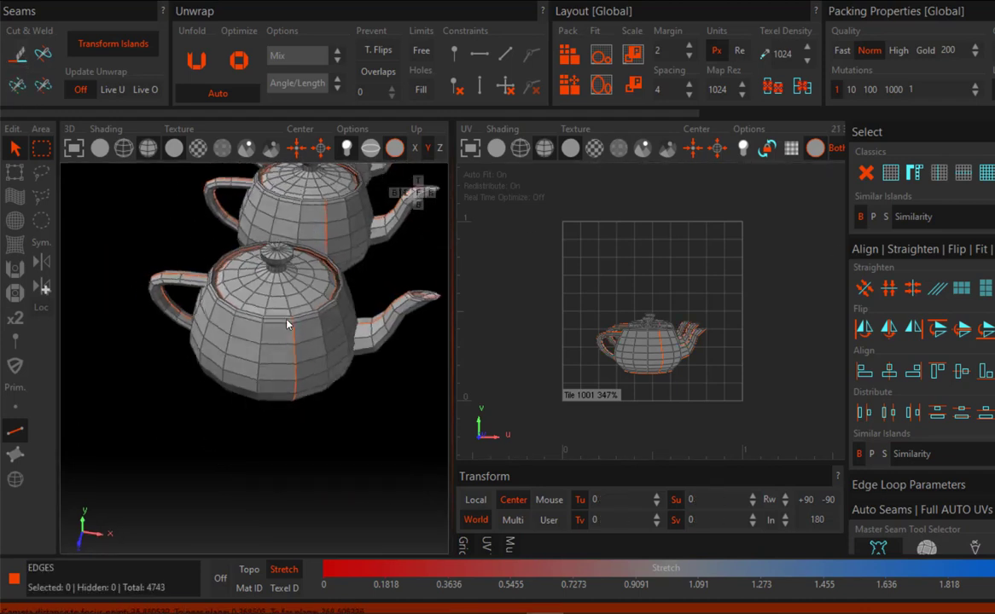
{"action": "scroll", "coordinate": [290, 294], "scroll_direction": "up", "scroll_amount": 3}
{"action": "double_click", "coordinate": [260, 270]}
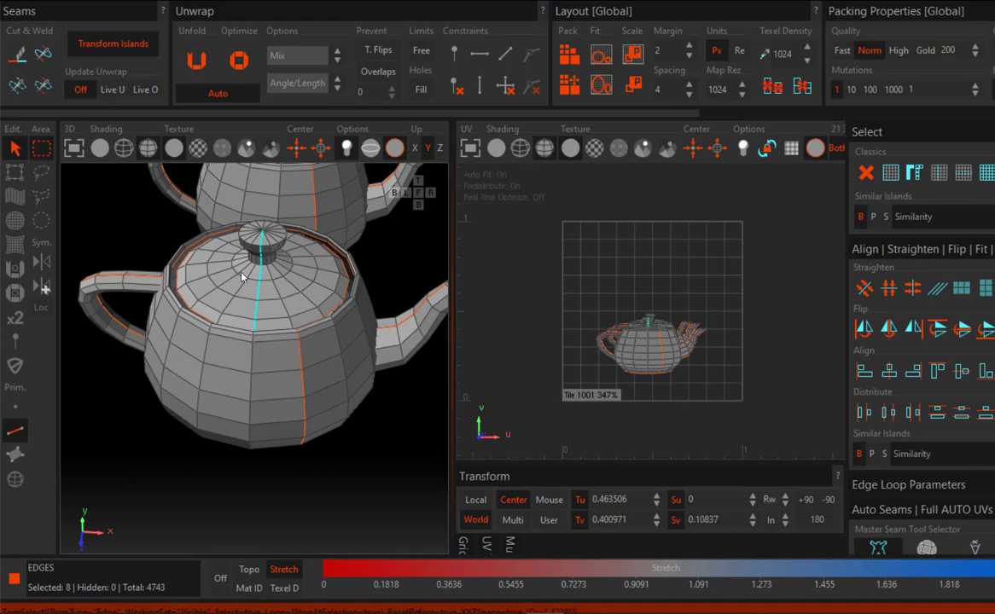
{"action": "scroll", "coordinate": [254, 265], "scroll_direction": "up", "scroll_amount": 5}
{"action": "double_click", "coordinate": [254, 260]}
{"action": "scroll", "coordinate": [253, 261], "scroll_direction": "down", "scroll_amount": 5}
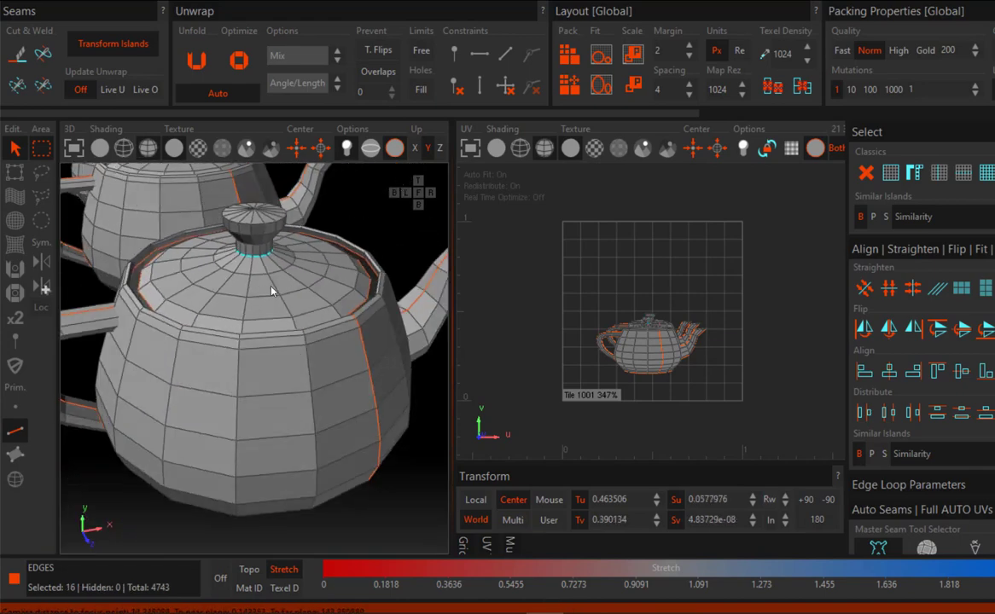
{"action": "mouse_move", "coordinate": [247, 260]}
{"action": "middle_mouse_down"}
{"action": "mouse_move", "coordinate": [279, 268]}
{"action": "mouse_move", "coordinate": [244, 275]}
{"action": "mouse_move", "coordinate": [263, 269]}
{"action": "middle_mouse_up"}
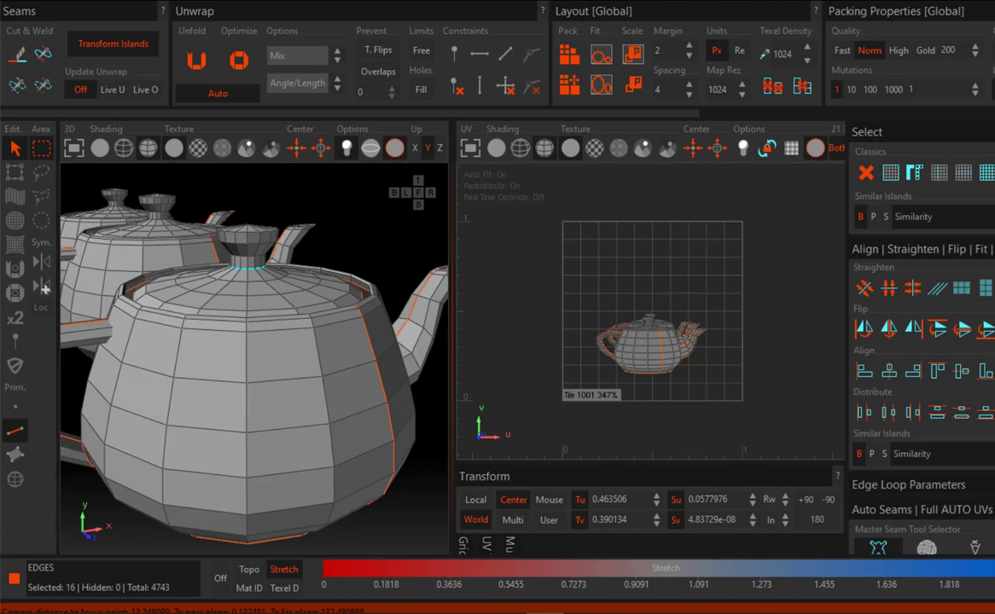
{"action": "left_click", "coordinate": [990, 216]}
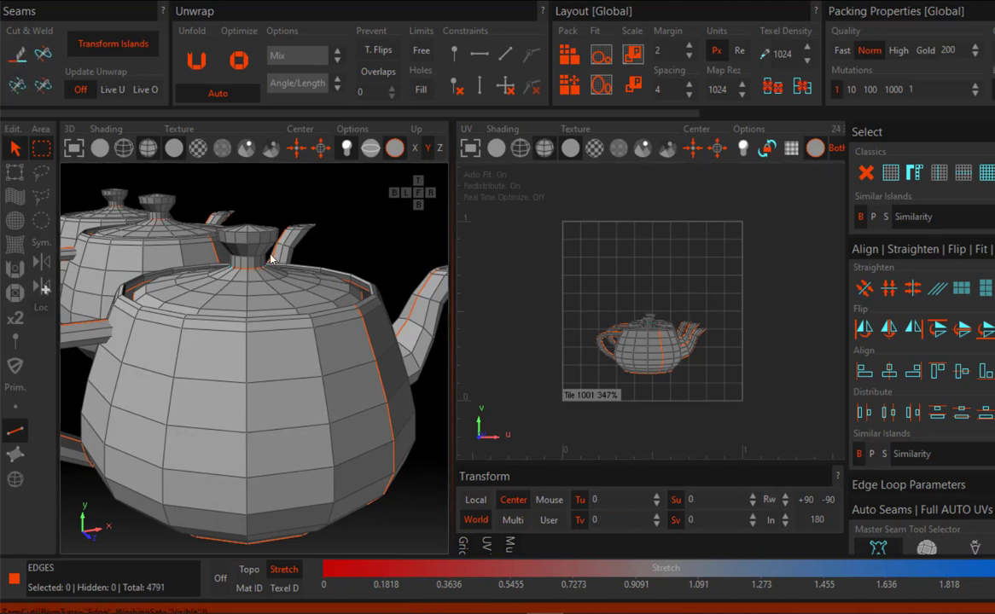
Step: Cut a seam around the top rim of the lid knob on all three teapots
{"action": "middle_click_drag", "start_coordinate": [192, 255], "coordinate": [203, 273]}
{"action": "scroll", "coordinate": [174, 284], "scroll_direction": "up", "scroll_amount": 3}
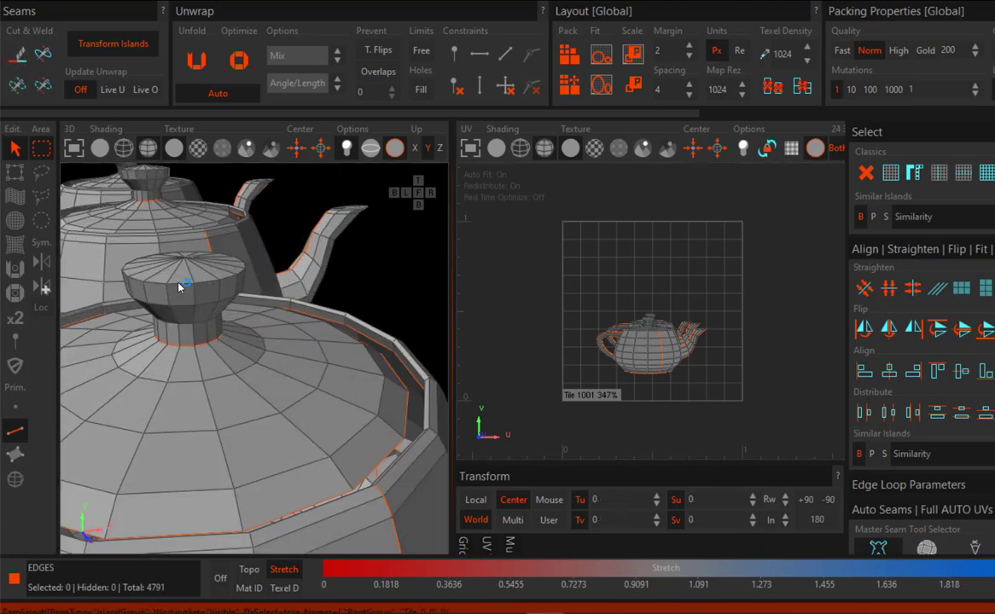
{"action": "double_click", "coordinate": [180, 284]}
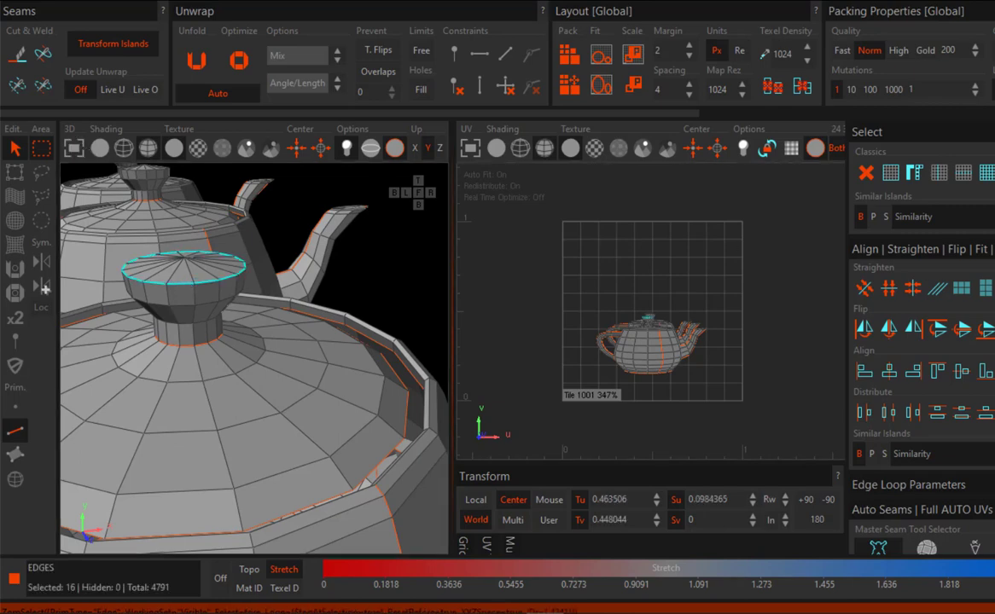
{"action": "left_click", "coordinate": [43, 85]}
{"action": "scroll", "coordinate": [267, 268], "scroll_direction": "down", "scroll_amount": 5}
{"action": "left_click", "coordinate": [16, 84]}
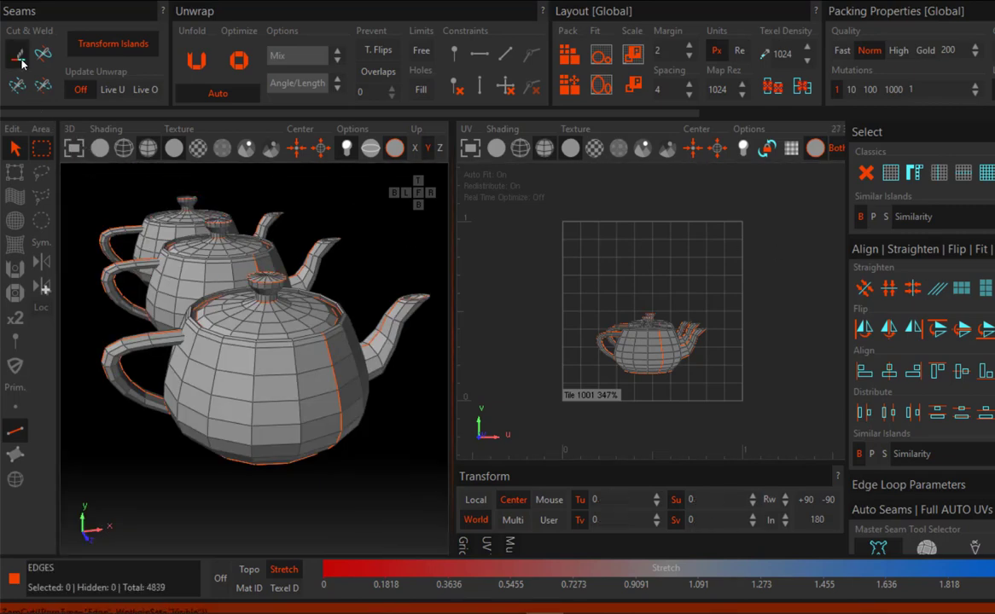
Step: Unfold the seamed teapots and pack their UV islands into the tile
{"action": "mouse_move", "coordinate": [329, 288]}
{"action": "middle_mouse_down"}
{"action": "mouse_move", "coordinate": [272, 274]}
{"action": "mouse_move", "coordinate": [328, 301]}
{"action": "middle_mouse_up"}
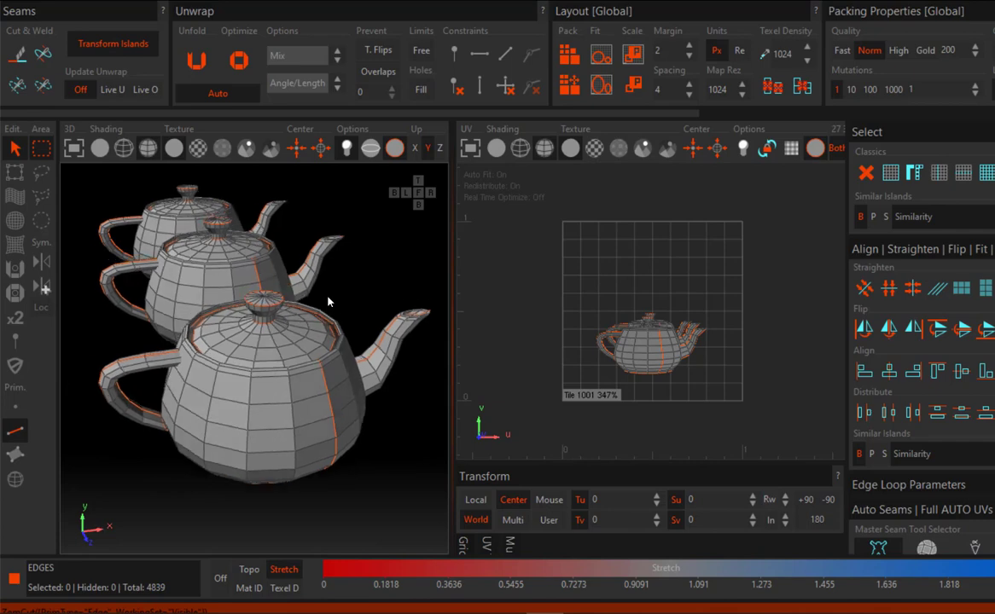
{"action": "scroll", "coordinate": [303, 331], "scroll_direction": "up", "scroll_amount": 5}
{"action": "scroll", "coordinate": [298, 323], "scroll_direction": "down", "scroll_amount": 5}
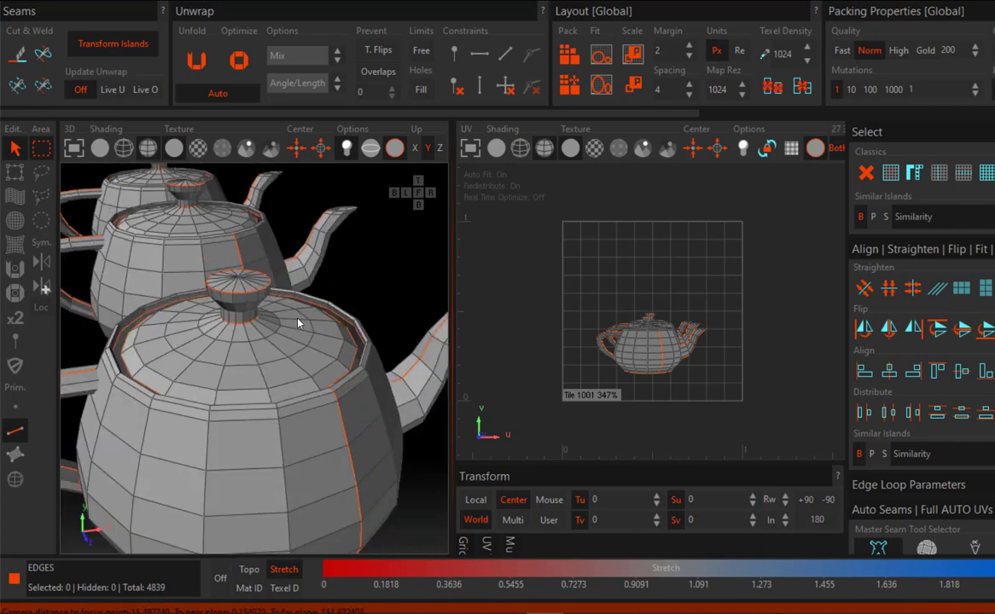
{"action": "left_click_drag", "start_coordinate": [299, 378], "coordinate": [299, 379], "text": "alt"}
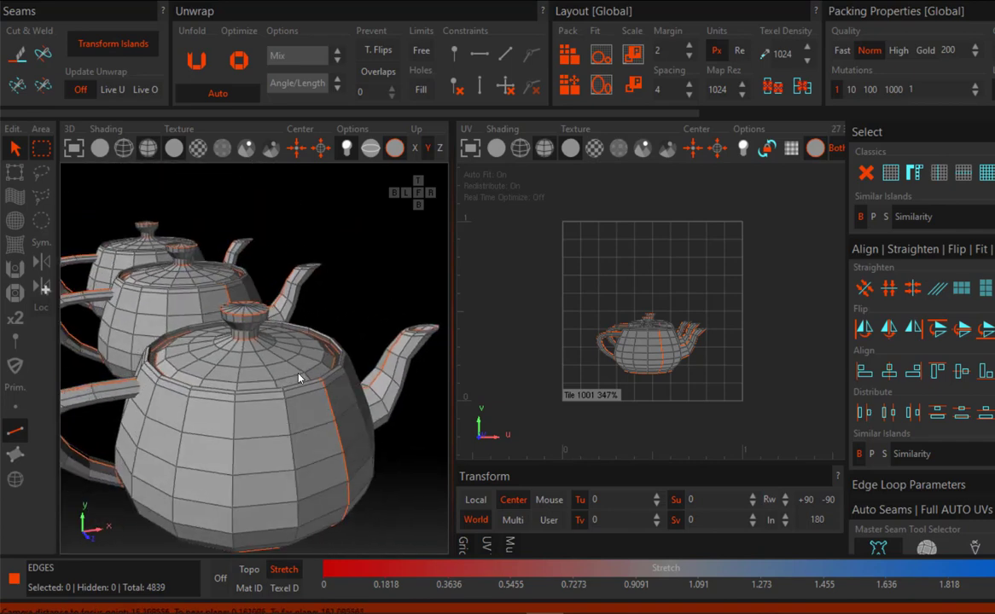
{"action": "left_click", "coordinate": [202, 72]}
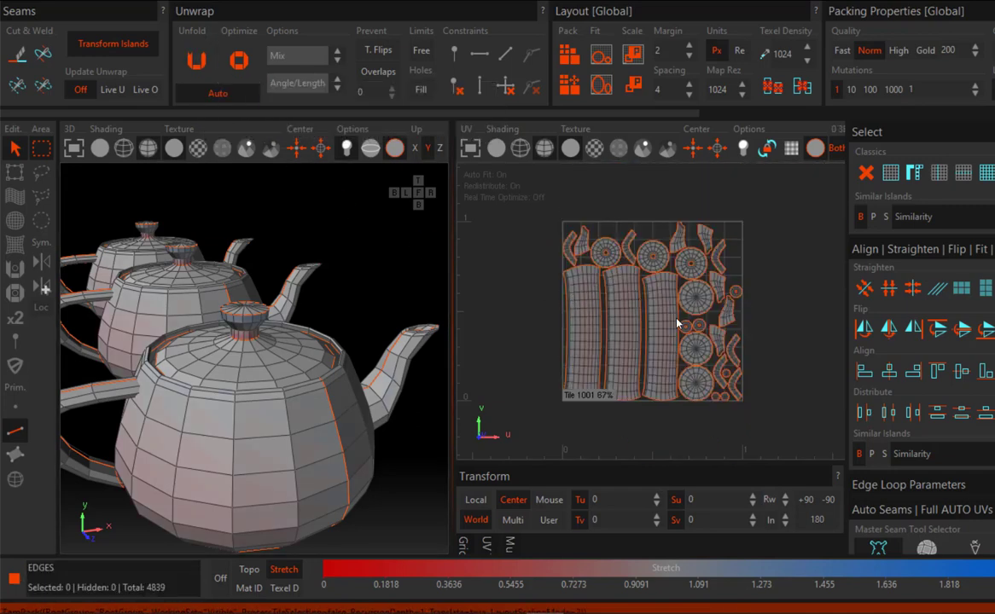
Step: Straighten the orientation of the packed UV islands
{"action": "scroll", "coordinate": [677, 324], "scroll_direction": "up", "scroll_amount": 4}
{"action": "scroll", "coordinate": [683, 311], "scroll_direction": "down", "scroll_amount": 3}
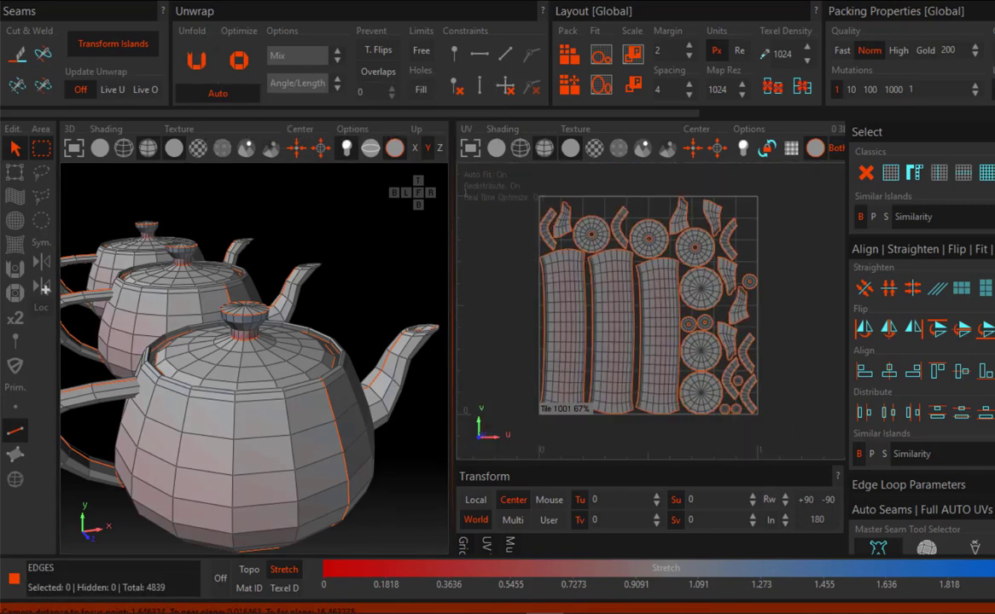
{"action": "left_click", "coordinate": [864, 288]}
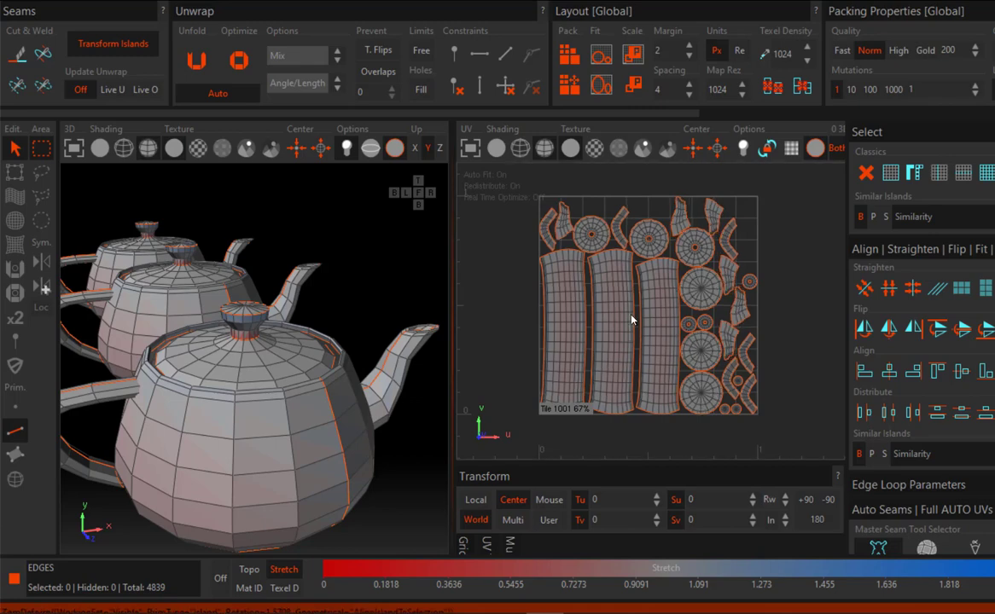
{"action": "scroll", "coordinate": [685, 257], "scroll_direction": "up", "scroll_amount": 2}
{"action": "key", "text": "f"}
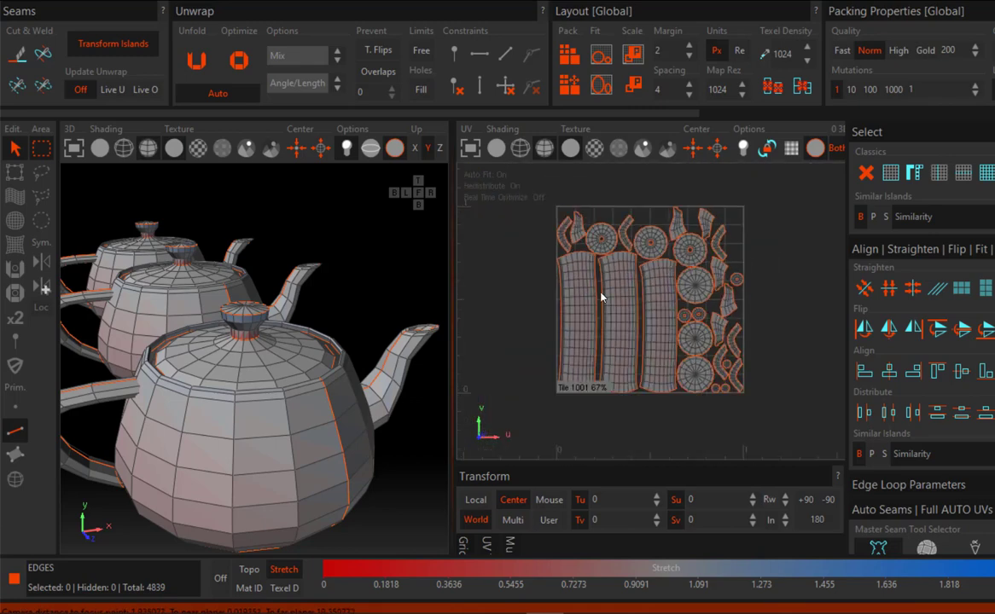
Step: Show the checker texture on the teapots in the 3D view and examine it for distortion
{"action": "left_click", "coordinate": [197, 147]}
{"action": "left_click_drag", "start_coordinate": [246, 451], "coordinate": [237, 398], "text": "alt"}
{"action": "middle_click_drag", "start_coordinate": [238, 398], "coordinate": [375, 358]}
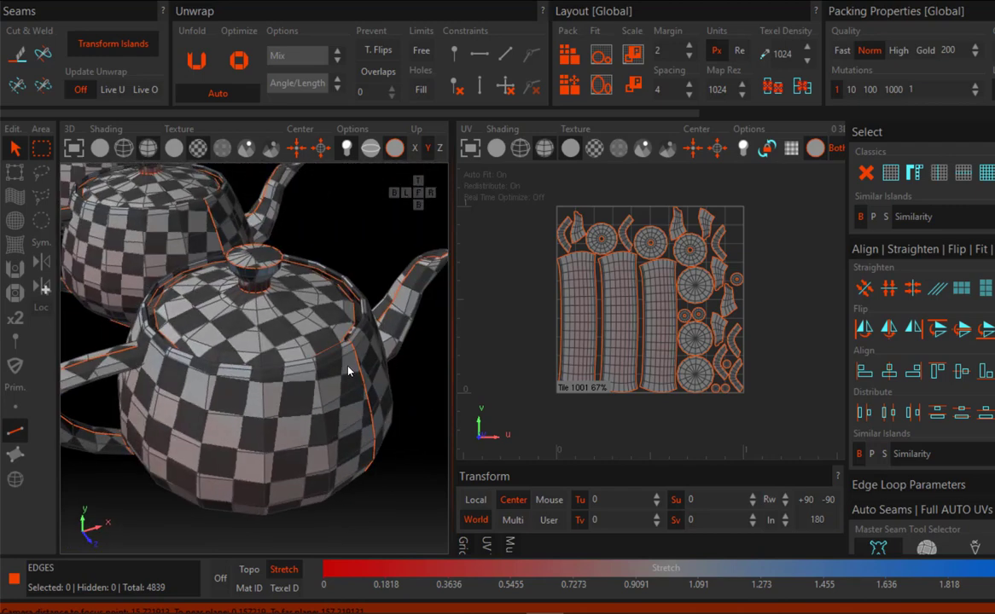
Step: Select the three long teapot body islands in island mode and straighten them into rectangular grids
{"action": "scroll", "coordinate": [617, 255], "scroll_direction": "up", "scroll_amount": 3}
{"action": "left_click", "coordinate": [515, 300]}
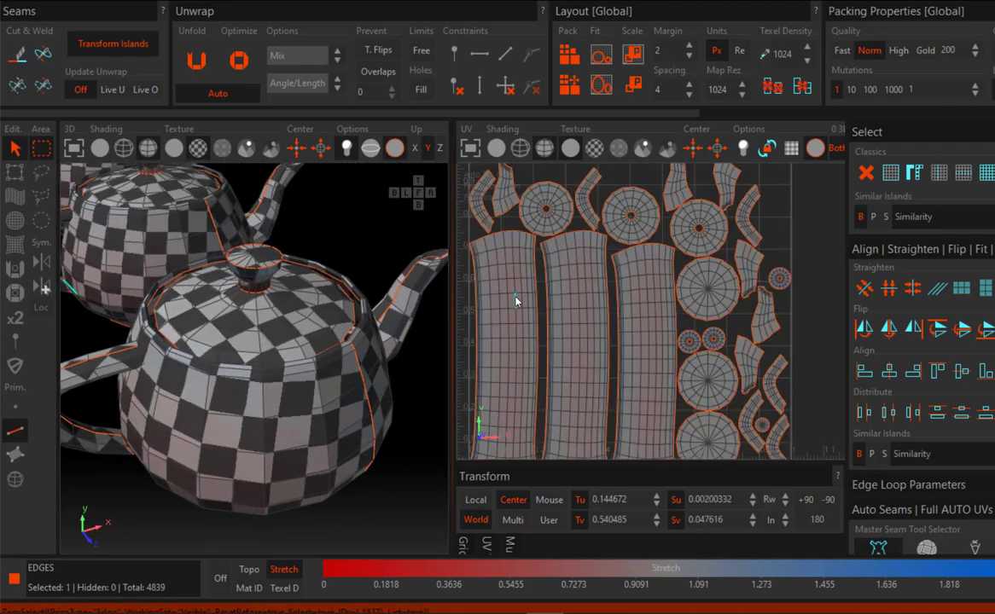
{"action": "key", "text": "F4"}
{"action": "left_click", "coordinate": [524, 300]}
{"action": "left_click", "coordinate": [582, 299], "text": "ctrl"}
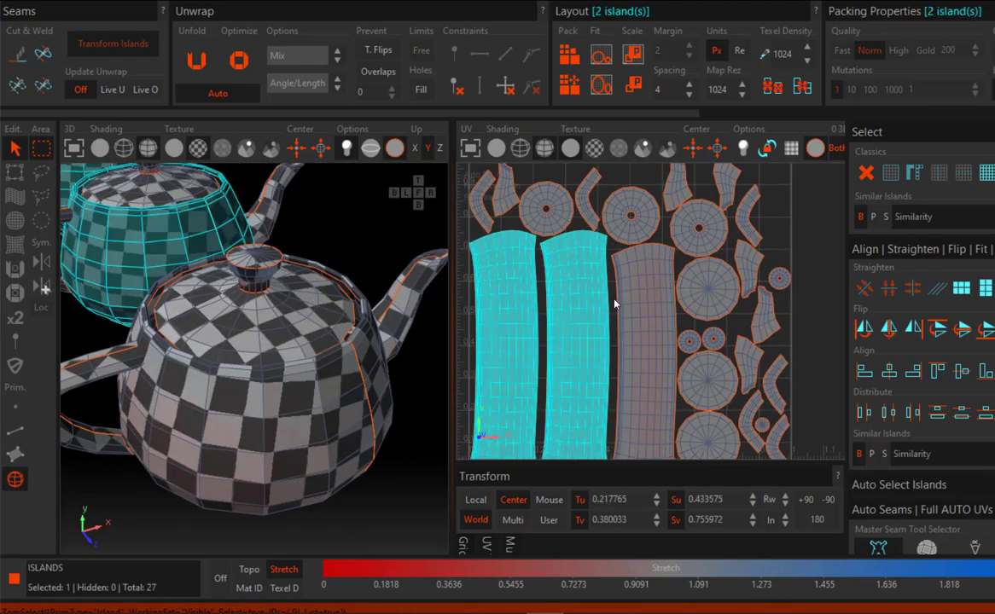
{"action": "left_click", "coordinate": [615, 303], "text": "shift"}
{"action": "left_click", "coordinate": [986, 290]}
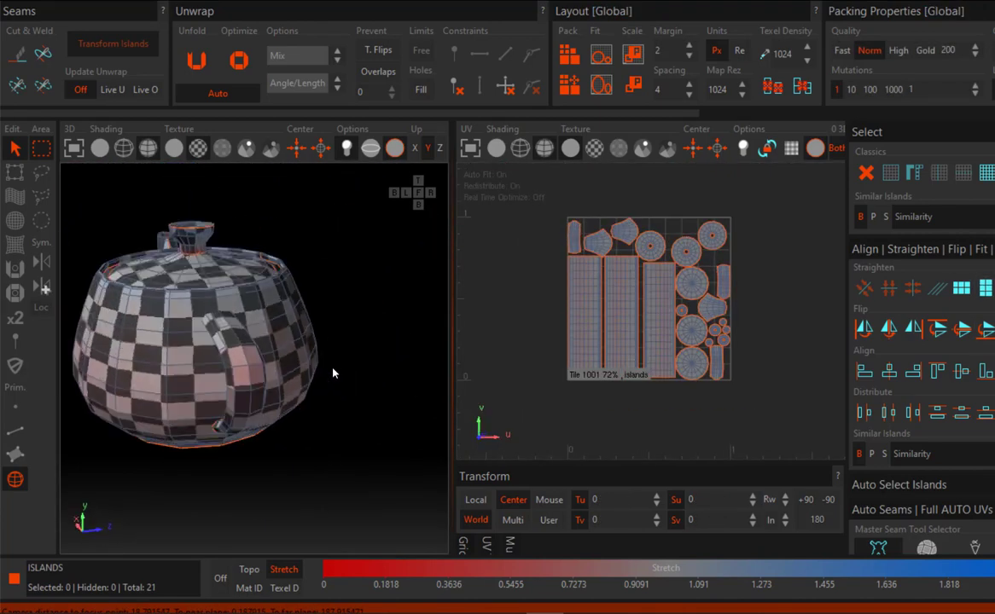
{"action": "middle_click_drag", "start_coordinate": [333, 373], "coordinate": [328, 308]}
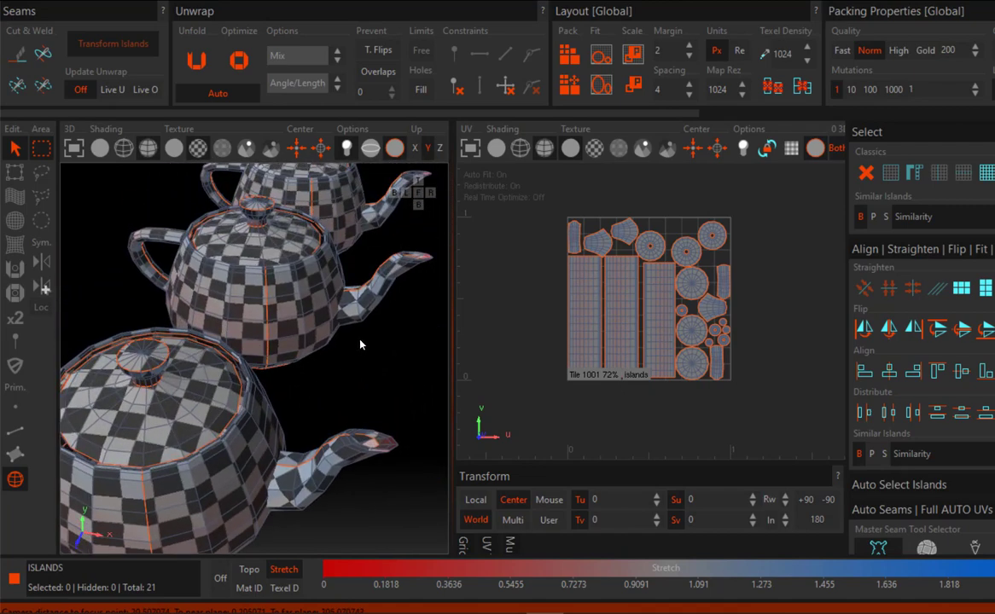
{"action": "scroll", "coordinate": [327, 309], "scroll_direction": "down", "scroll_amount": 3}
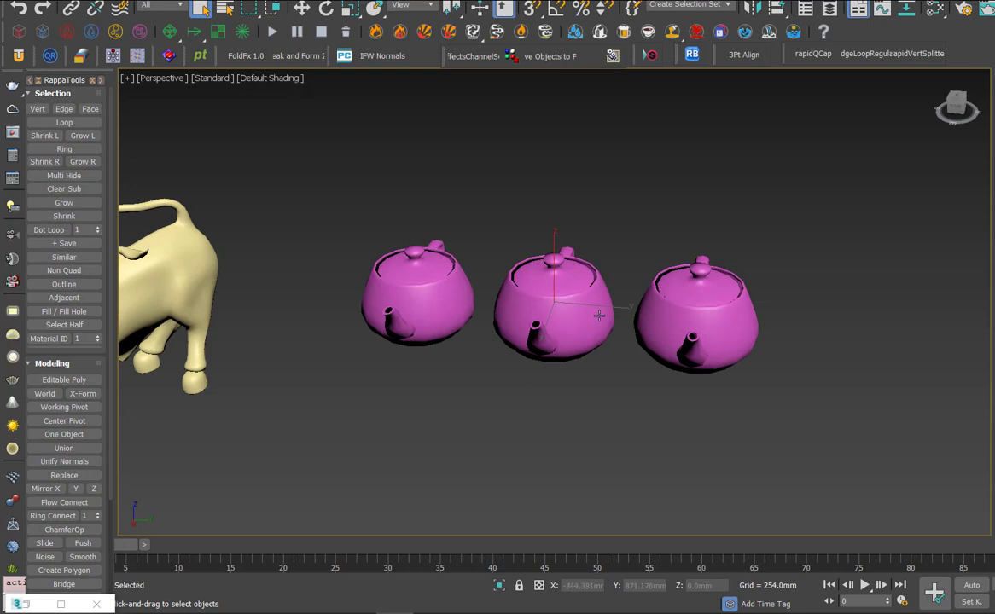
Step: Switch to 3ds Max and apply an Unwrap UVW modifier to the three teapots
{"action": "scroll", "coordinate": [584, 305], "scroll_direction": "up", "scroll_amount": 3}
{"action": "key", "text": "w"}
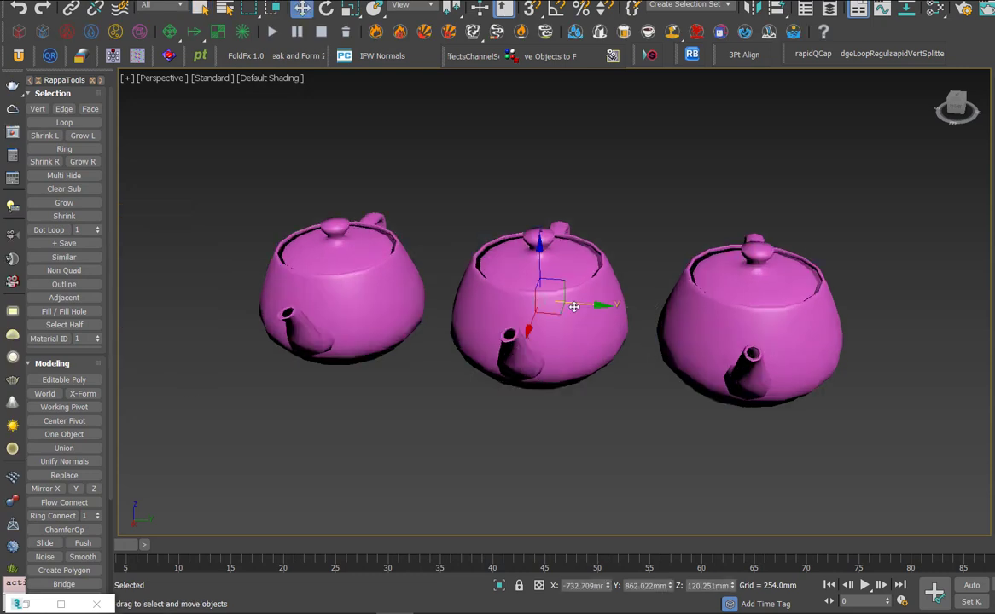
{"action": "key", "text": "x"}
{"action": "left_click", "coordinate": [550, 313]}
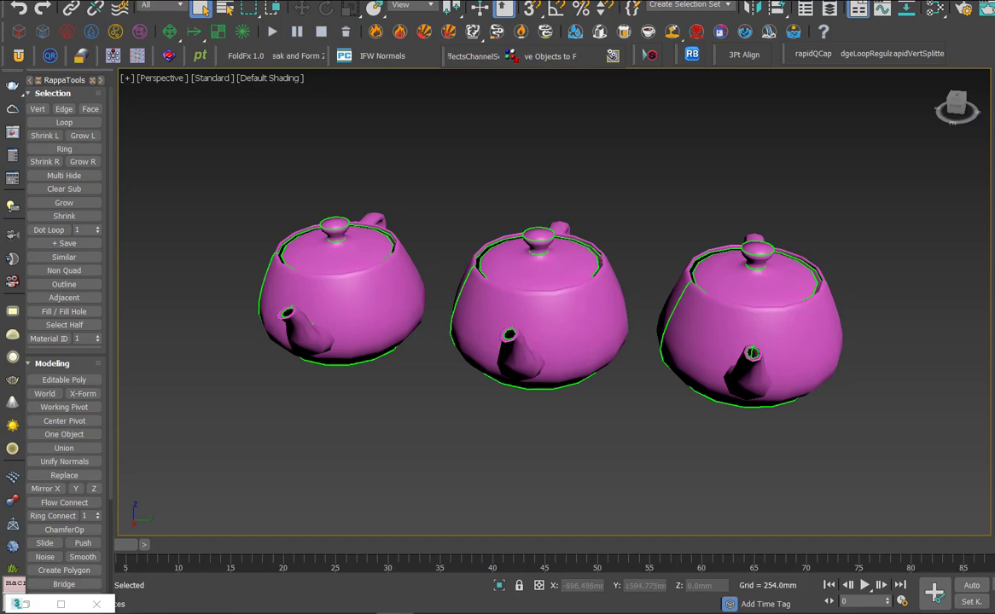
Step: Open the UV editor for the teapots and maximize it to examine the transferred UV layout
{"action": "key", "text": "ctrl+e"}
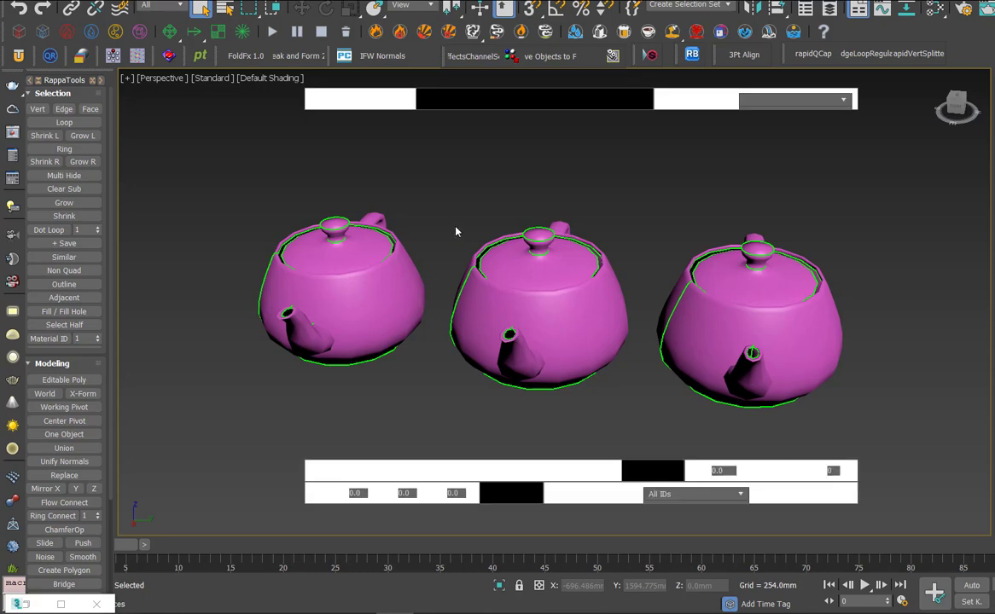
{"action": "scroll", "coordinate": [213, 225], "scroll_direction": "down", "scroll_amount": 3}
{"action": "scroll", "coordinate": [213, 225], "scroll_direction": "up", "scroll_amount": 2}
{"action": "scroll", "coordinate": [213, 225], "scroll_direction": "down", "scroll_amount": 2}
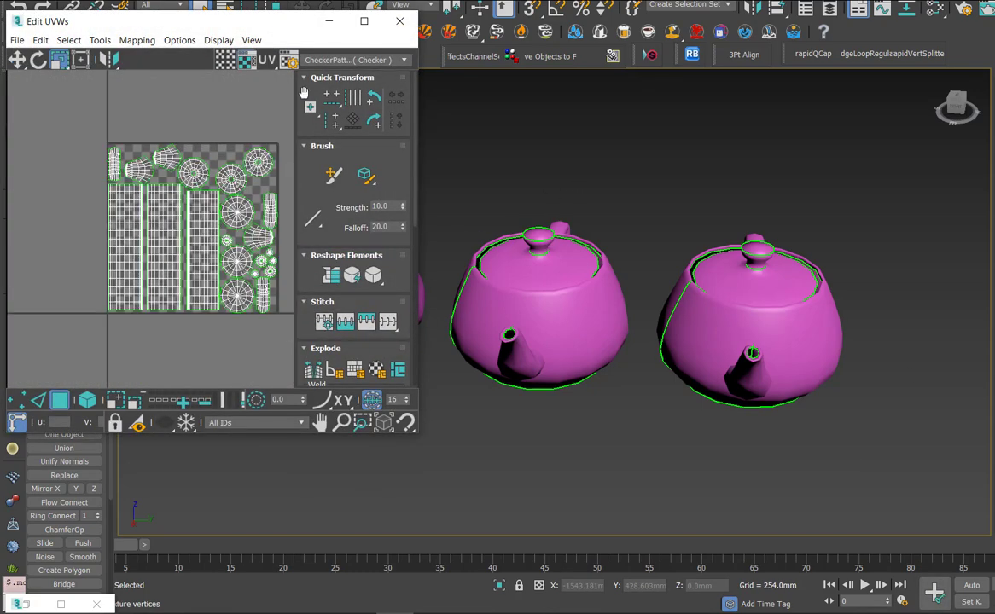
{"action": "left_click", "coordinate": [363, 26]}
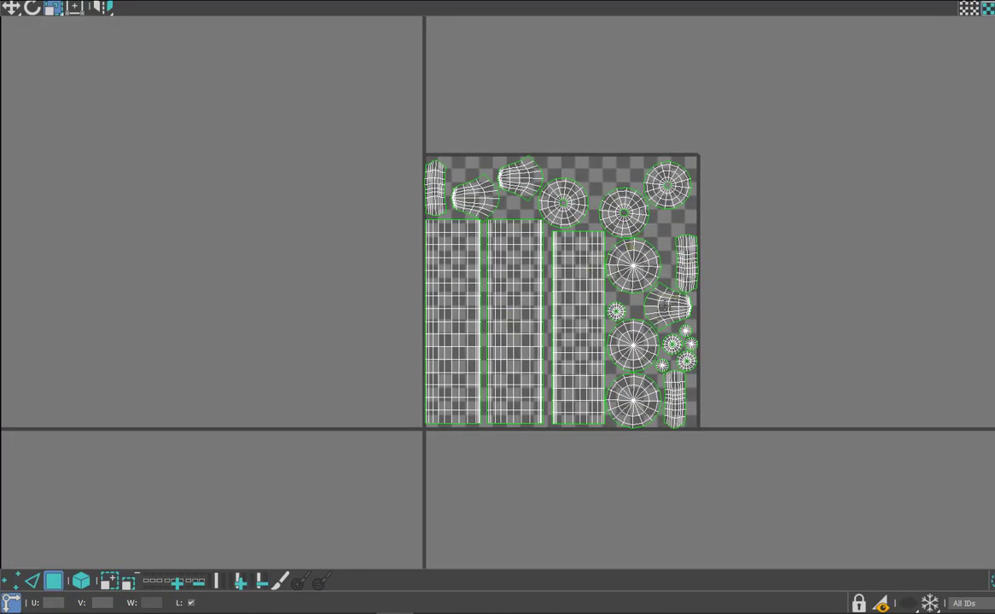
{"action": "scroll", "coordinate": [663, 282], "scroll_direction": "up", "scroll_amount": 1}
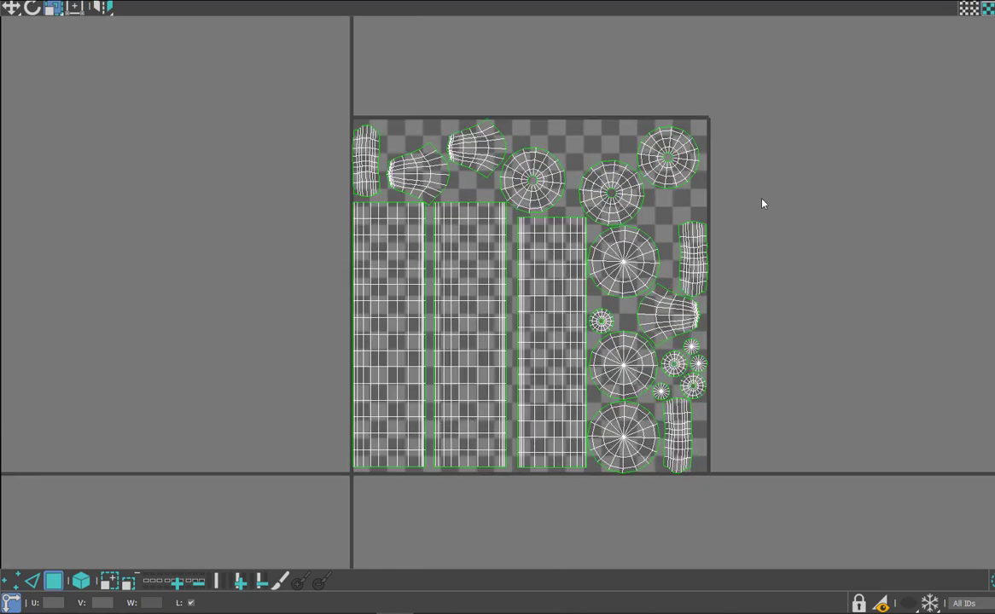
Step: Select the whole spout island above the first straightened body grid, move it slightly up and left, and close the UV editor
{"action": "scroll", "coordinate": [673, 249], "scroll_direction": "up", "scroll_amount": 1}
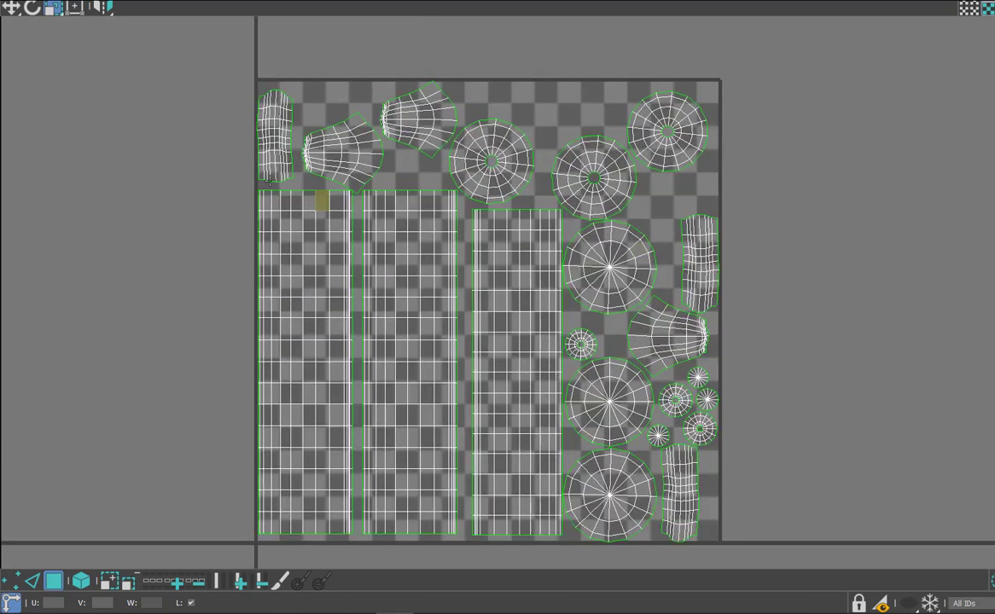
{"action": "scroll", "coordinate": [322, 195], "scroll_direction": "up", "scroll_amount": 3}
{"action": "scroll", "coordinate": [406, 194], "scroll_direction": "up", "scroll_amount": 3}
{"action": "scroll", "coordinate": [453, 197], "scroll_direction": "down", "scroll_amount": 4}
{"action": "left_click", "coordinate": [435, 165]}
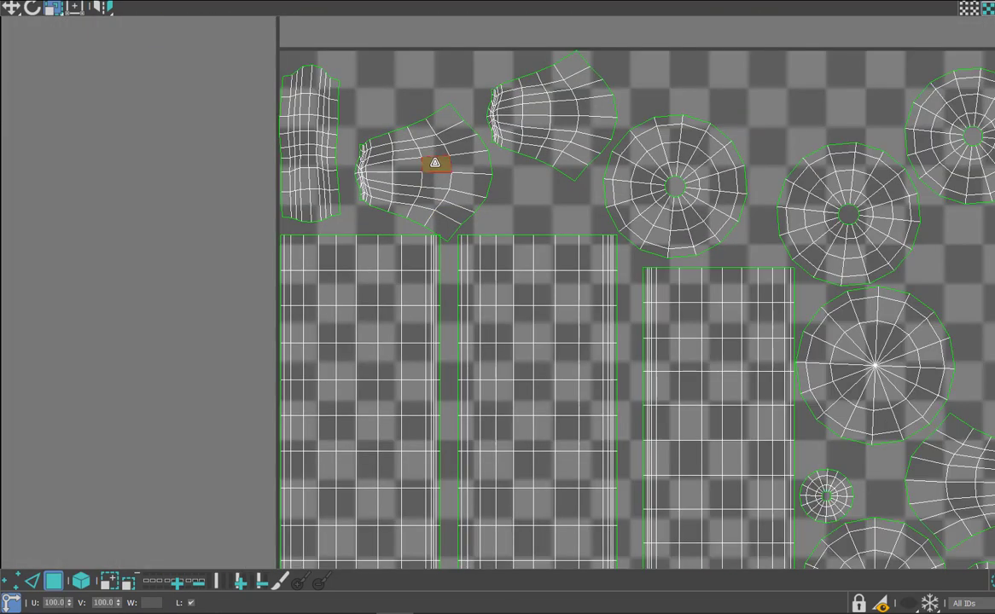
{"action": "scroll", "coordinate": [435, 167], "scroll_direction": "down", "scroll_amount": 2}
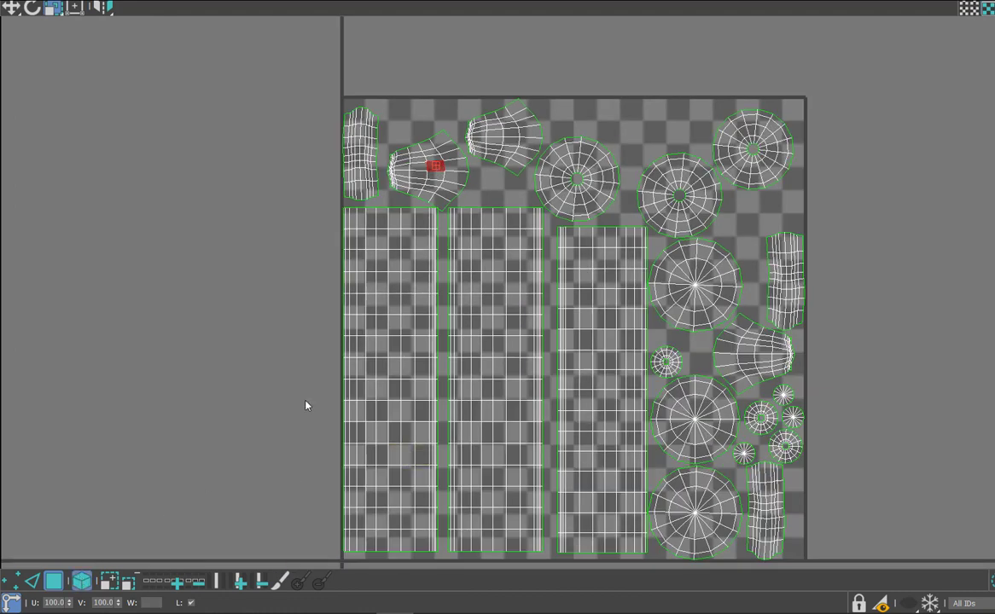
{"action": "double_click", "coordinate": [434, 180]}
{"action": "key", "text": "w"}
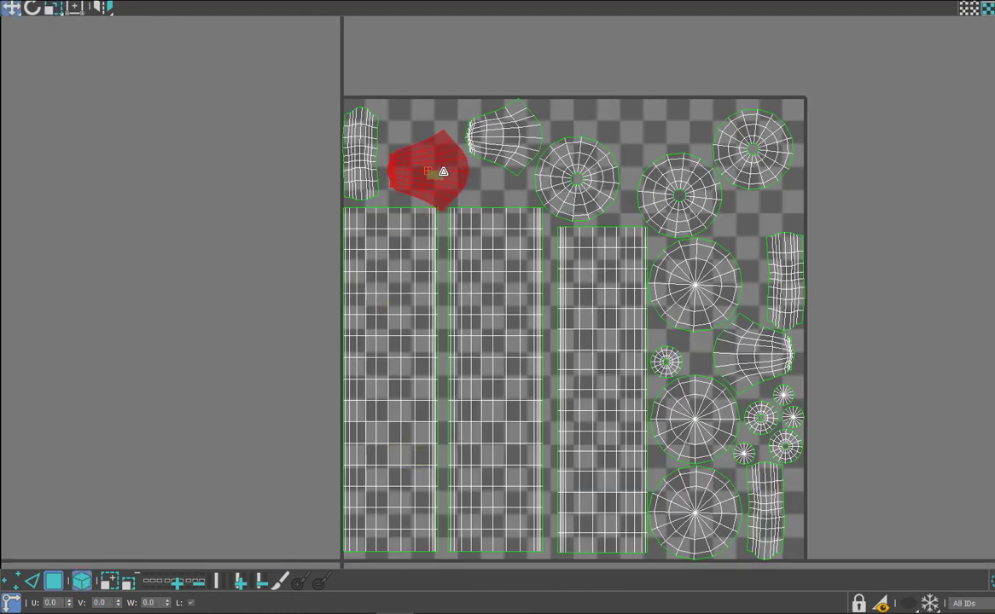
{"action": "left_click_drag", "start_coordinate": [442, 168], "coordinate": [439, 157]}
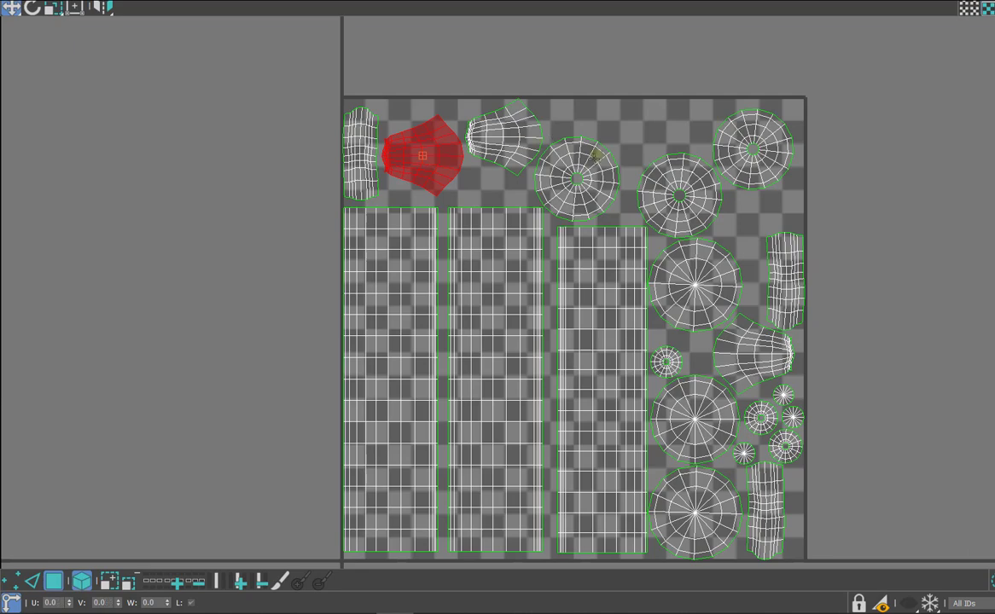
{"action": "scroll", "coordinate": [611, 174], "scroll_direction": "down", "scroll_amount": 3}
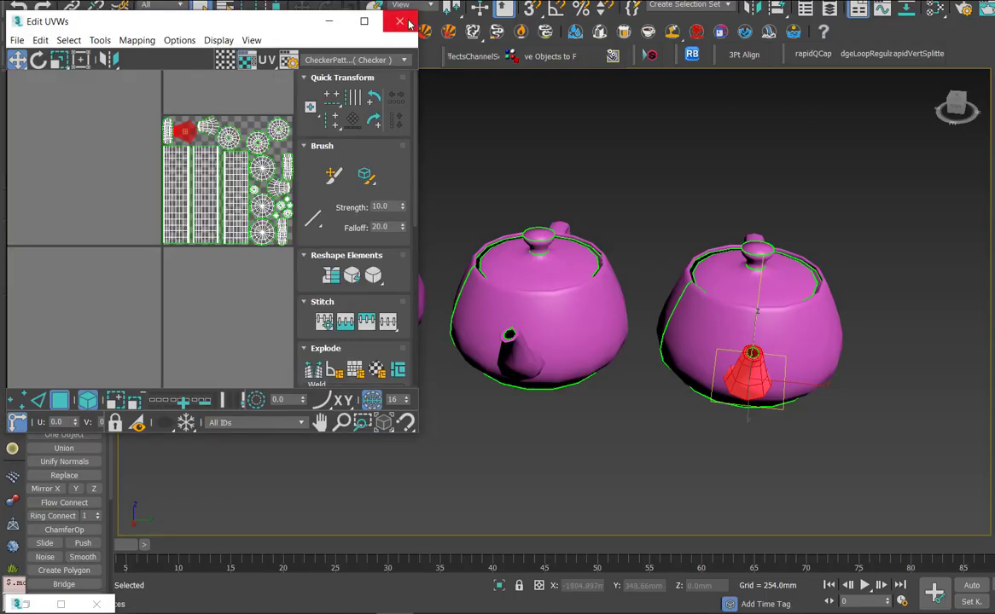
{"action": "left_click", "coordinate": [400, 18]}
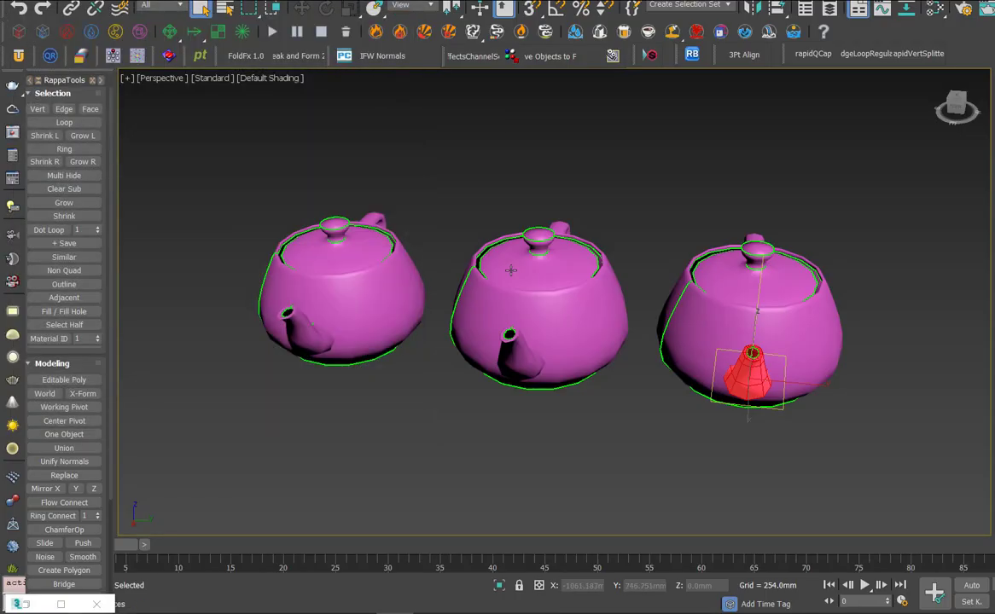
Step: Assign the Standard material with the Checker diffuse map to the three teapots and examine the pattern from several angles
{"action": "scroll", "coordinate": [510, 269], "scroll_direction": "down", "scroll_amount": 3}
{"action": "key", "text": "m"}
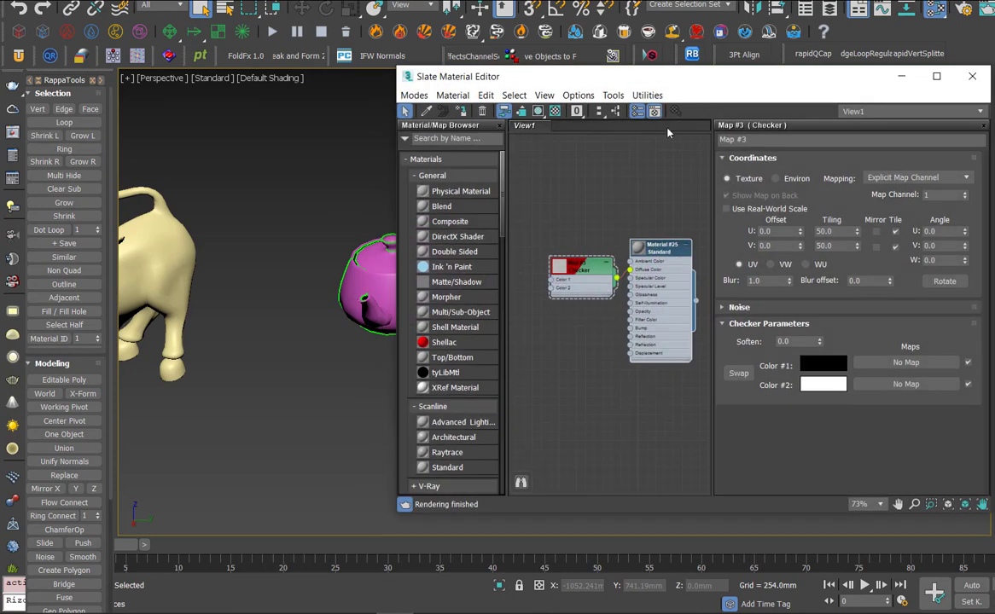
{"action": "left_click_drag", "start_coordinate": [698, 303], "coordinate": [358, 264]}
{"action": "left_click", "coordinate": [897, 81]}
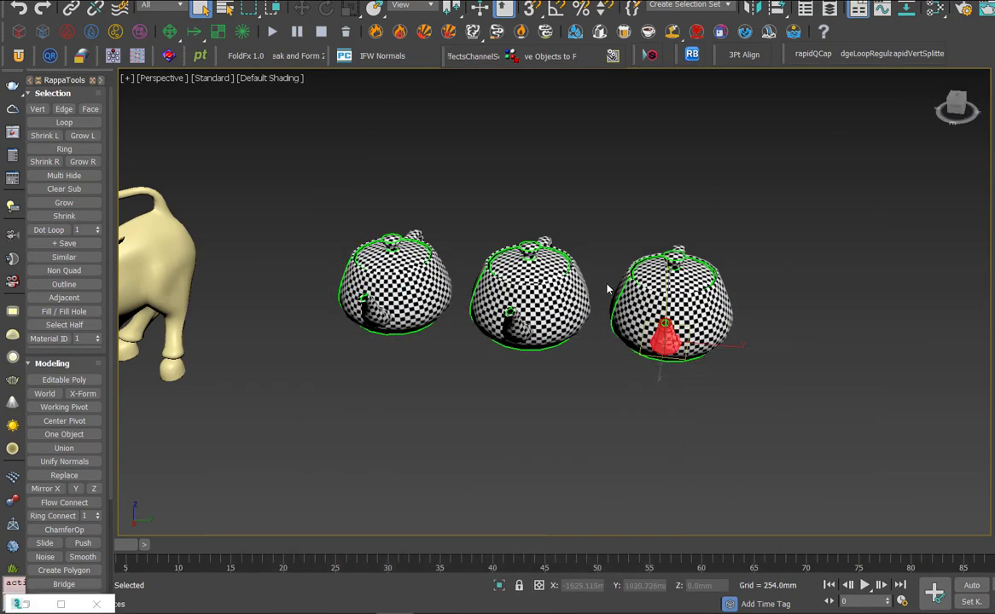
{"action": "middle_click_drag", "start_coordinate": [607, 290], "coordinate": [648, 264], "text": "alt"}
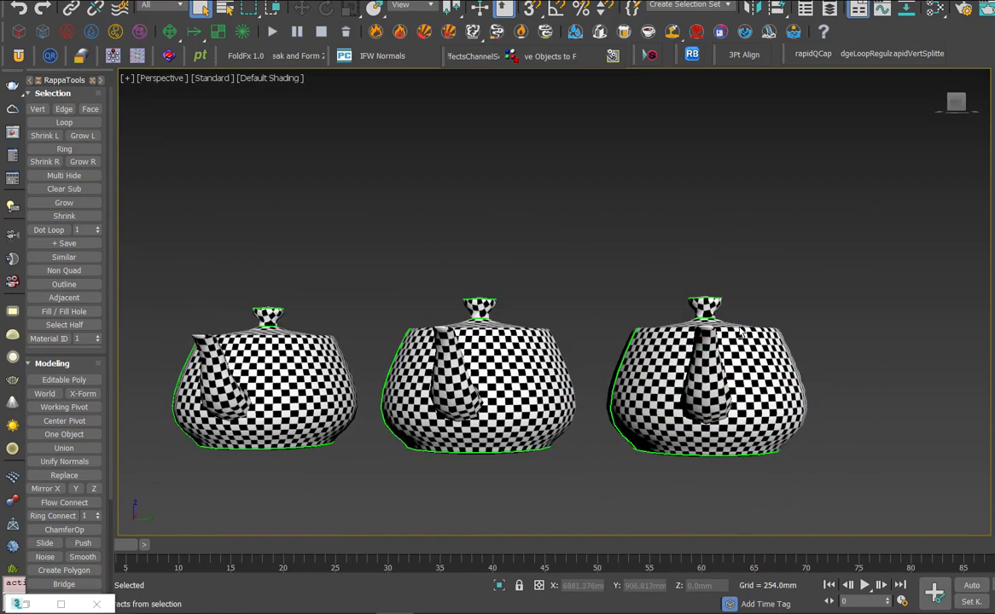
{"action": "middle_click_drag", "start_coordinate": [742, 336], "coordinate": [983, 266], "text": "alt"}
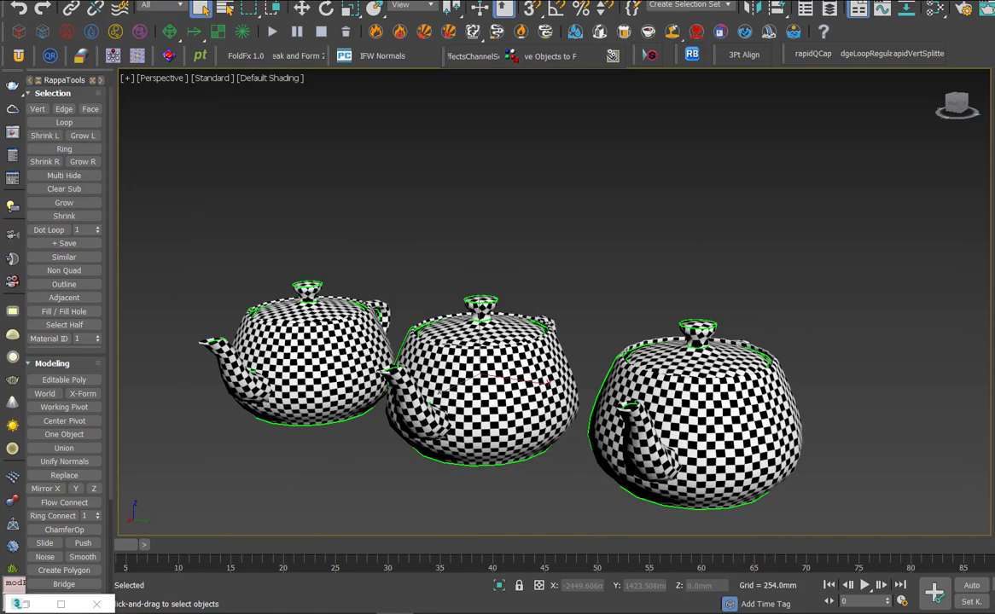
{"action": "key", "text": "ctrl+d"}
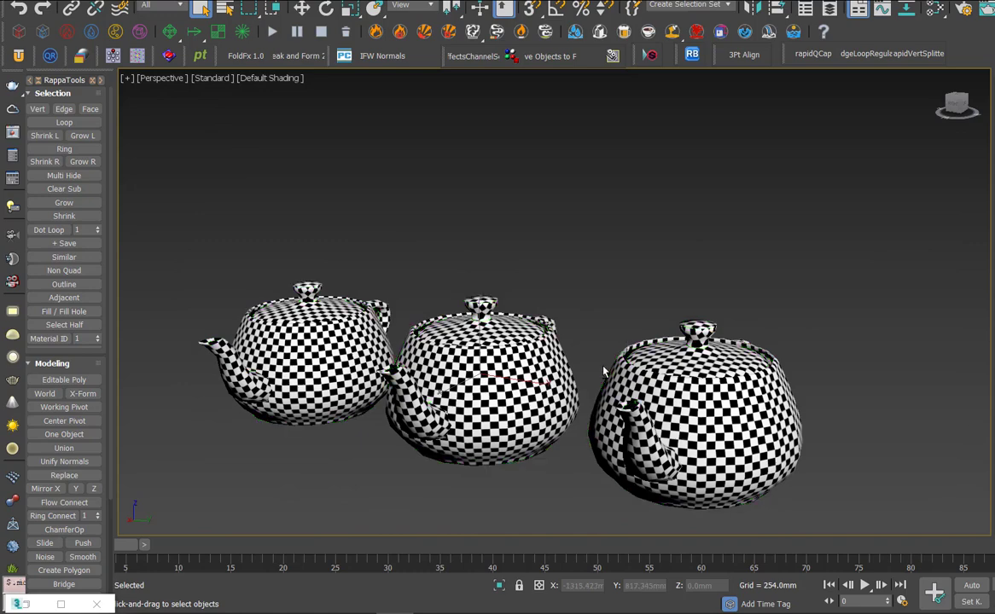
Step: Select the bull model, frame it in the viewport and send it to RizomUV
{"action": "mouse_move", "coordinate": [602, 371]}
{"action": "middle_mouse_down", "text": "alt"}
{"action": "mouse_move", "coordinate": [630, 343]}
{"action": "mouse_move", "coordinate": [599, 372]}
{"action": "middle_mouse_up", "text": "alt"}
{"action": "scroll", "coordinate": [604, 359], "scroll_direction": "down", "scroll_amount": 9}
{"action": "key", "text": "w"}
{"action": "left_click", "coordinate": [475, 349]}
{"action": "scroll", "coordinate": [474, 348], "scroll_direction": "up", "scroll_amount": 5}
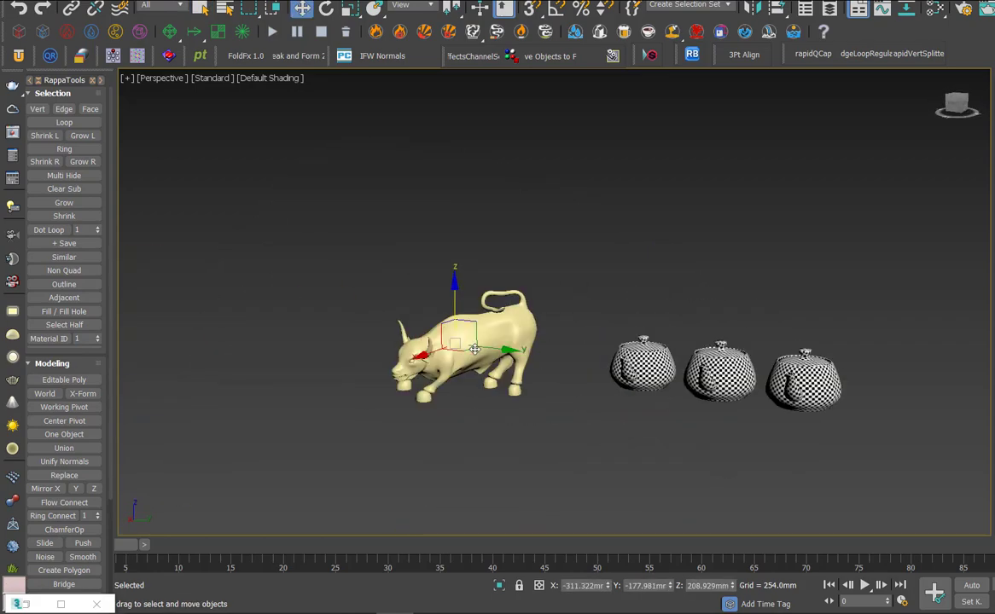
{"action": "key", "text": "z"}
{"action": "middle_click_drag", "start_coordinate": [474, 348], "coordinate": [556, 341], "text": "alt"}
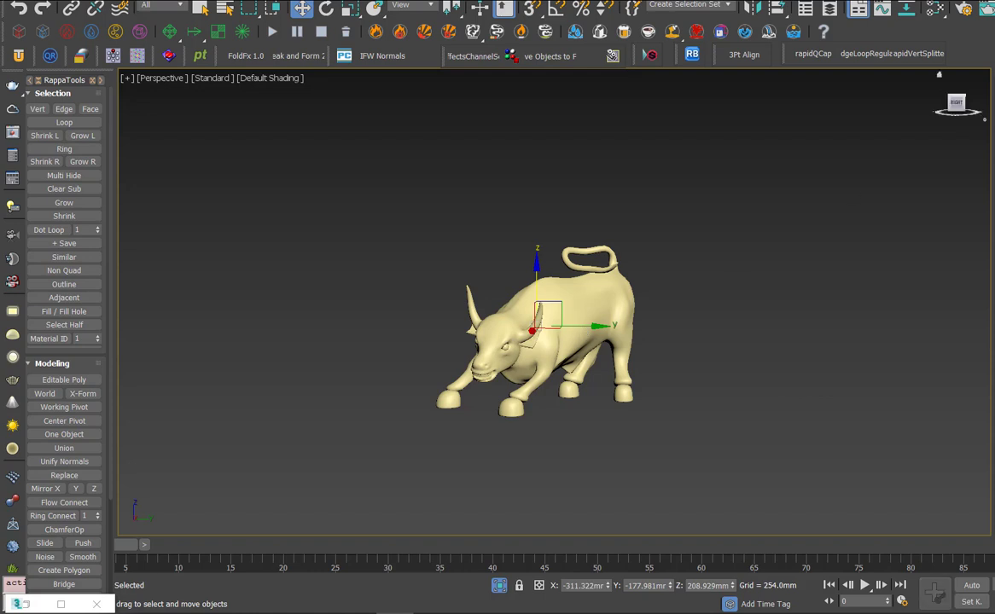
{"action": "key", "text": "q"}
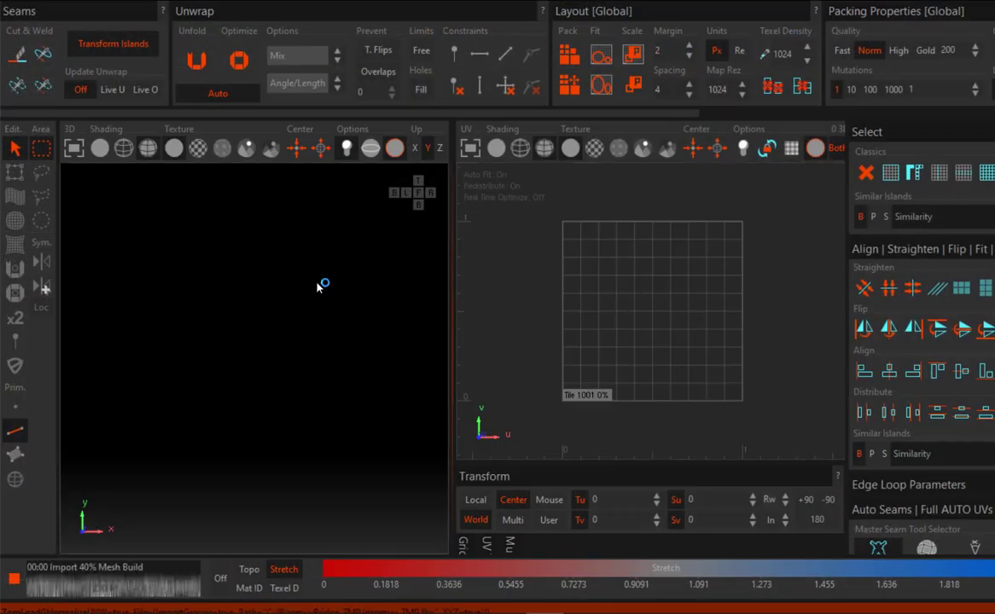
Step: Set Auto Seams for the bull to the method with X/Y/Z axis options and enable Check Overlaps and Limit Stretch
{"action": "scroll", "coordinate": [302, 283], "scroll_direction": "down", "scroll_amount": 10}
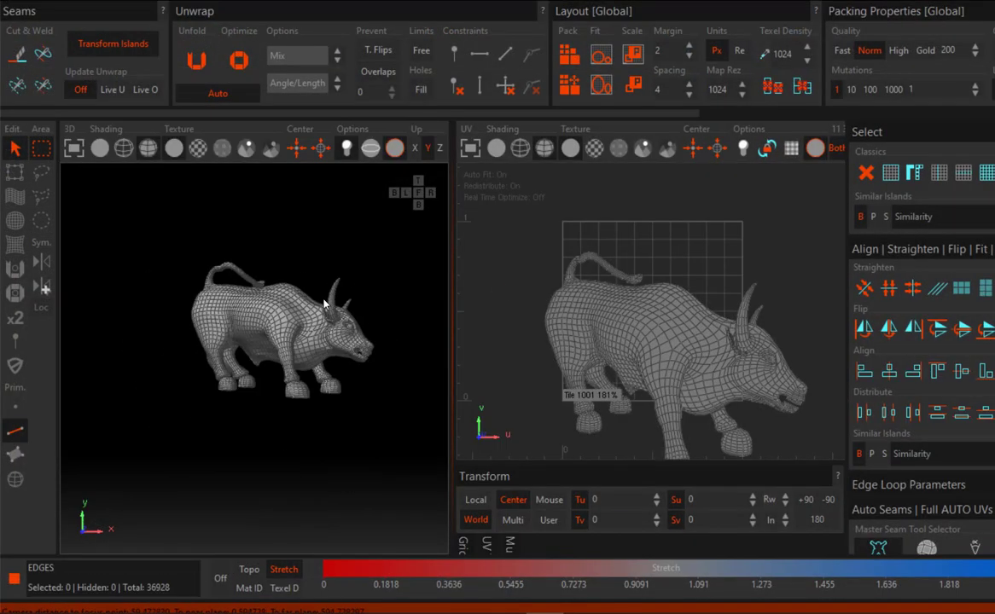
{"action": "left_click_drag", "start_coordinate": [302, 282], "coordinate": [267, 315], "text": "alt"}
{"action": "scroll", "coordinate": [324, 308], "scroll_direction": "up", "scroll_amount": 3}
{"action": "scroll", "coordinate": [377, 306], "scroll_direction": "up", "scroll_amount": 3}
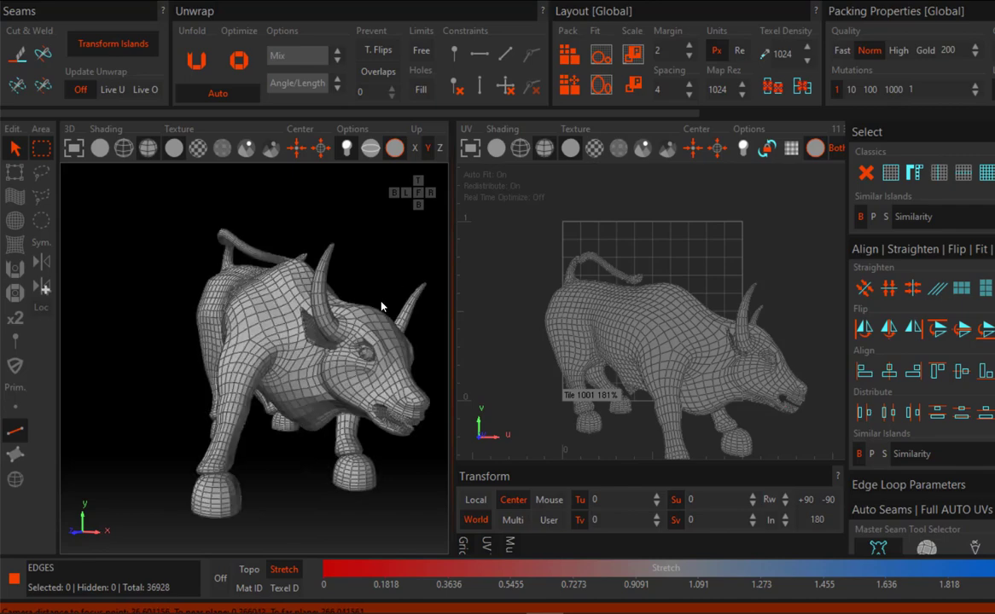
{"action": "mouse_move", "coordinate": [383, 305]}
{"action": "left_mouse_down", "text": "alt"}
{"action": "mouse_move", "coordinate": [345, 307]}
{"action": "mouse_move", "coordinate": [368, 318]}
{"action": "left_mouse_up", "text": "alt"}
{"action": "middle_click_drag", "start_coordinate": [368, 319], "coordinate": [418, 337]}
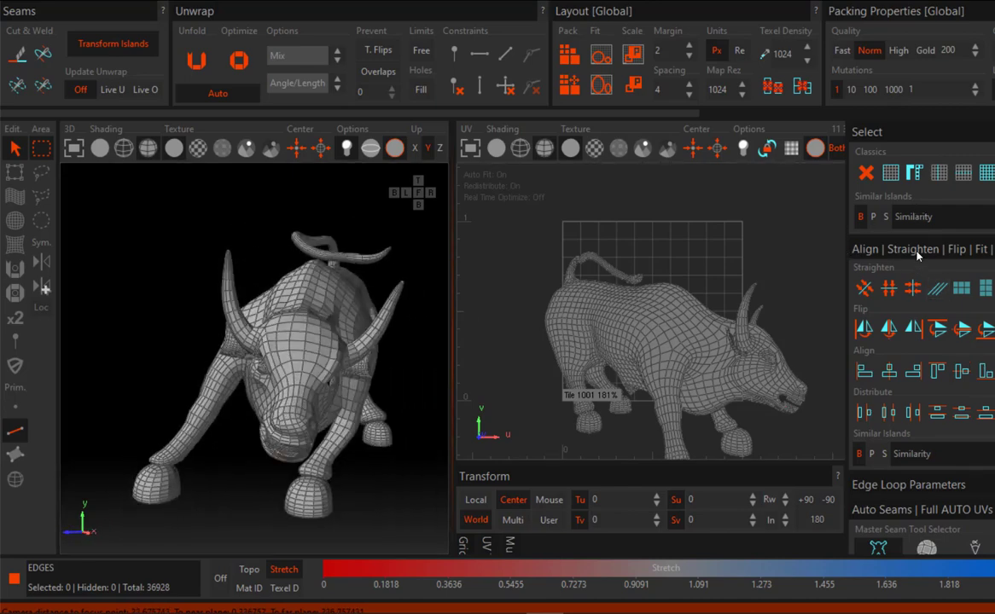
{"action": "left_click", "coordinate": [918, 250]}
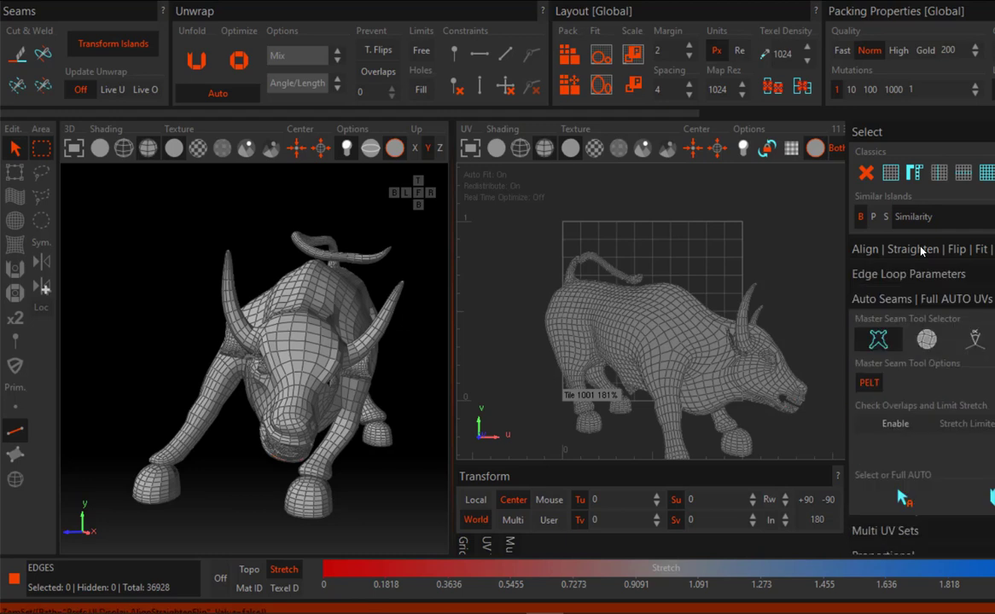
{"action": "left_click", "coordinate": [974, 339]}
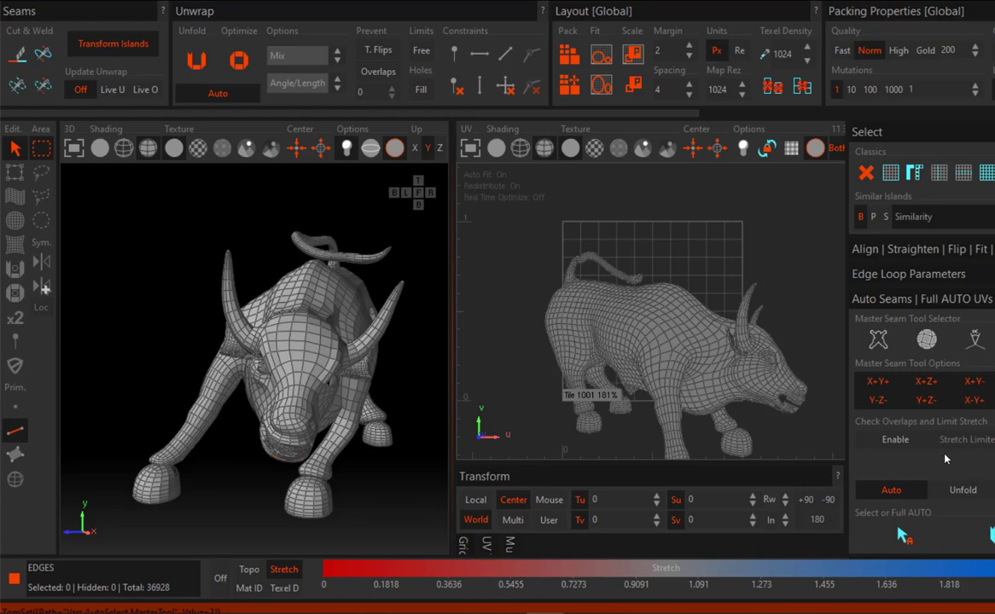
{"action": "left_click", "coordinate": [903, 442]}
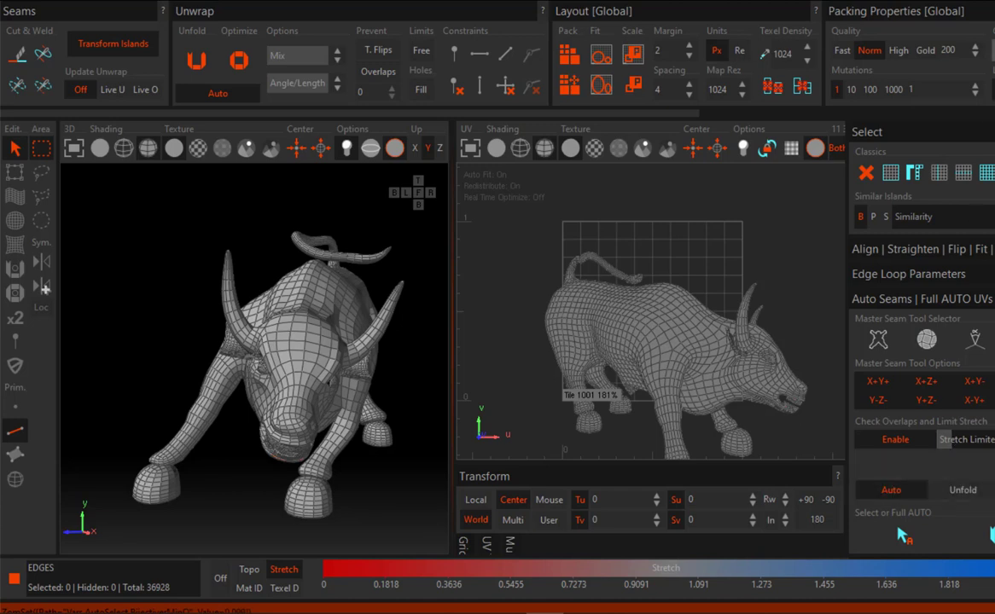
Step: Run the automatic seam selection on the bull and examine the selected edges around its head and legs
{"action": "scroll", "coordinate": [333, 338], "scroll_direction": "down", "scroll_amount": 3}
{"action": "left_click_drag", "start_coordinate": [324, 339], "coordinate": [288, 344], "text": "alt"}
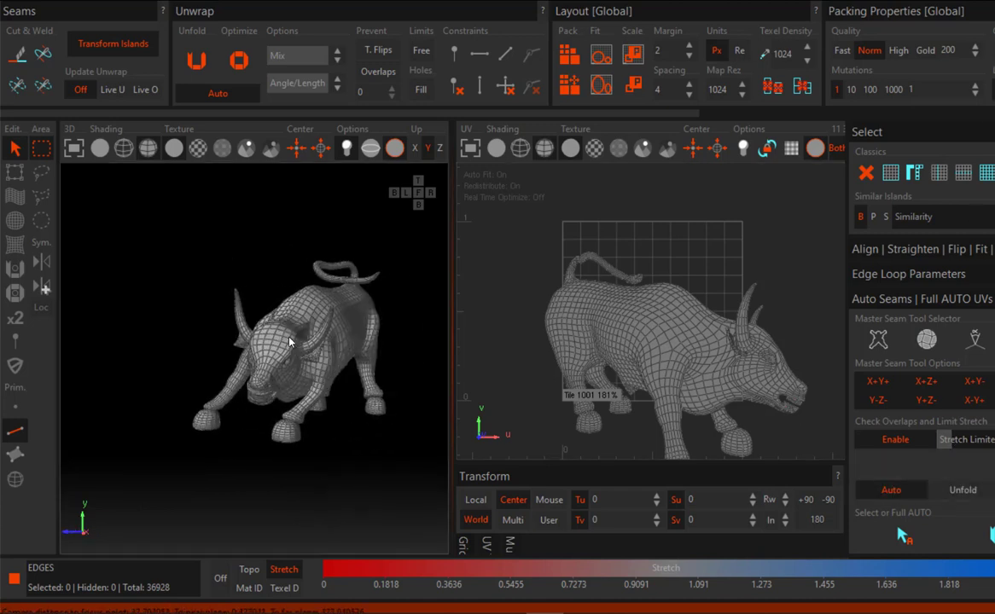
{"action": "left_click", "coordinate": [870, 531]}
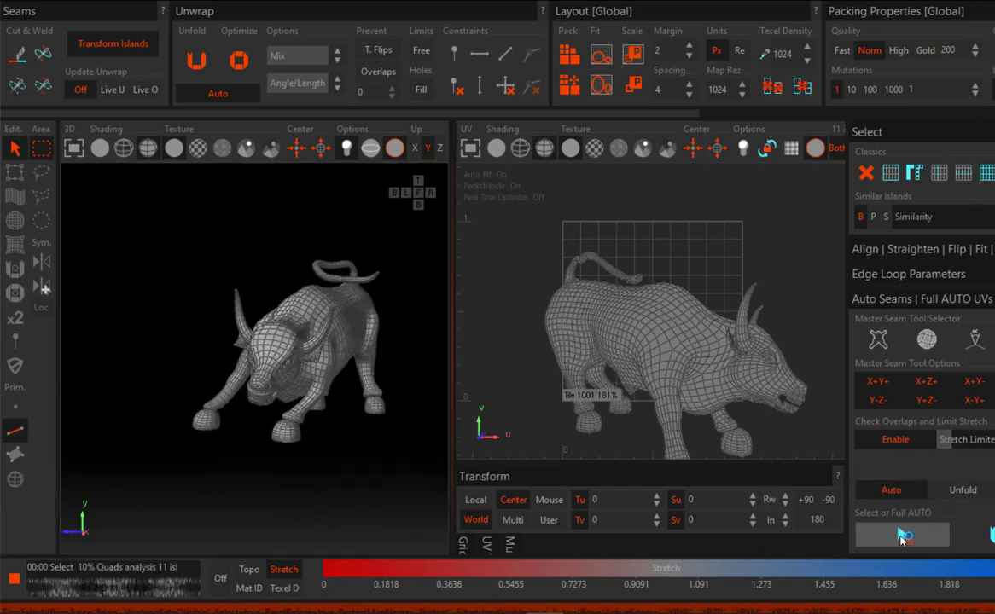
{"action": "scroll", "coordinate": [342, 376], "scroll_direction": "up", "scroll_amount": 3}
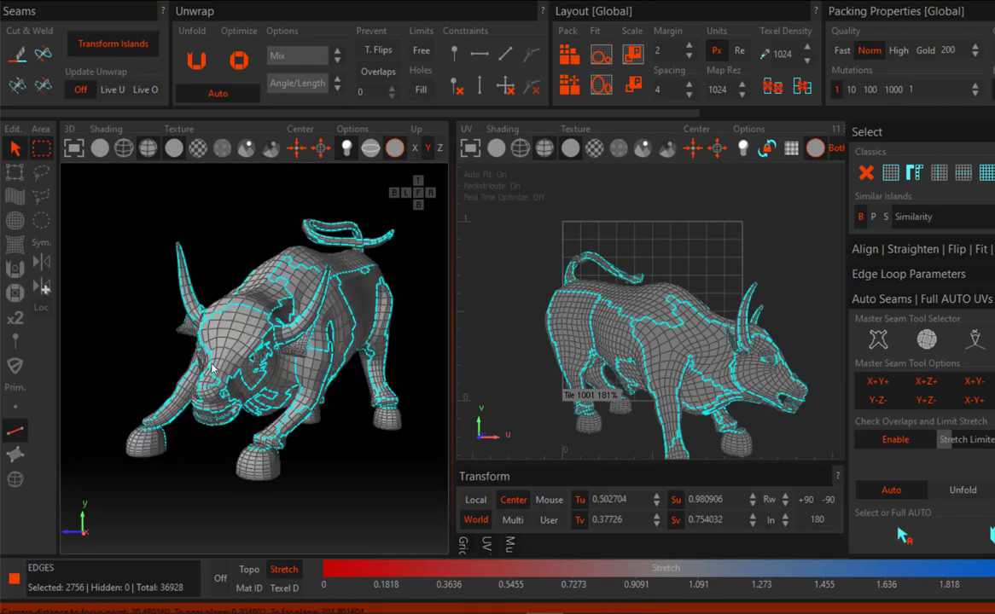
{"action": "left_click_drag", "start_coordinate": [265, 375], "coordinate": [175, 375], "text": "alt"}
Step: Load and run Cut_and_unwrap_script.LUA on the bull, and pack the resulting islands into the UV tile
{"action": "left_click", "coordinate": [901, 14]}
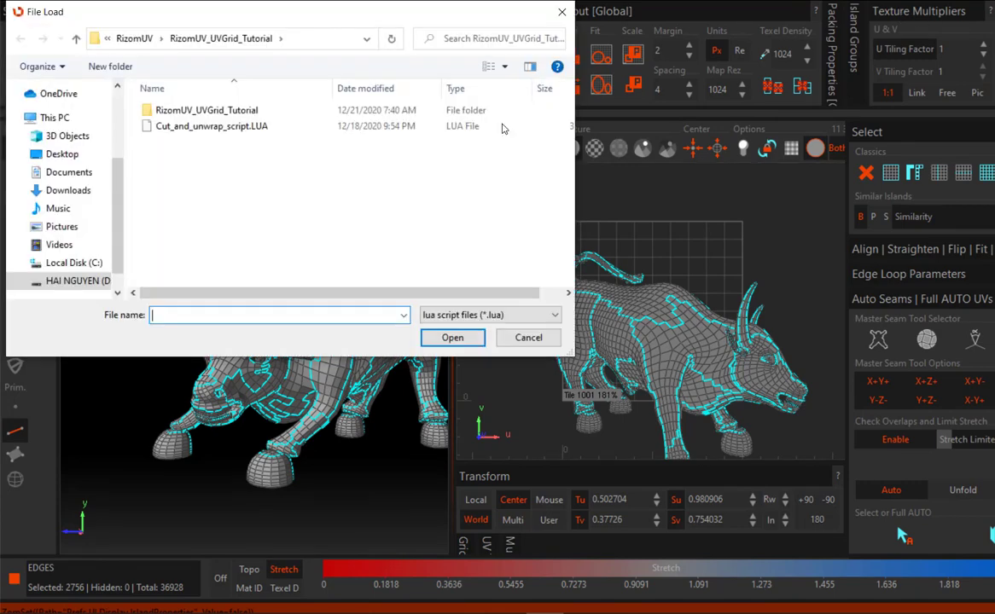
{"action": "double_click", "coordinate": [237, 129]}
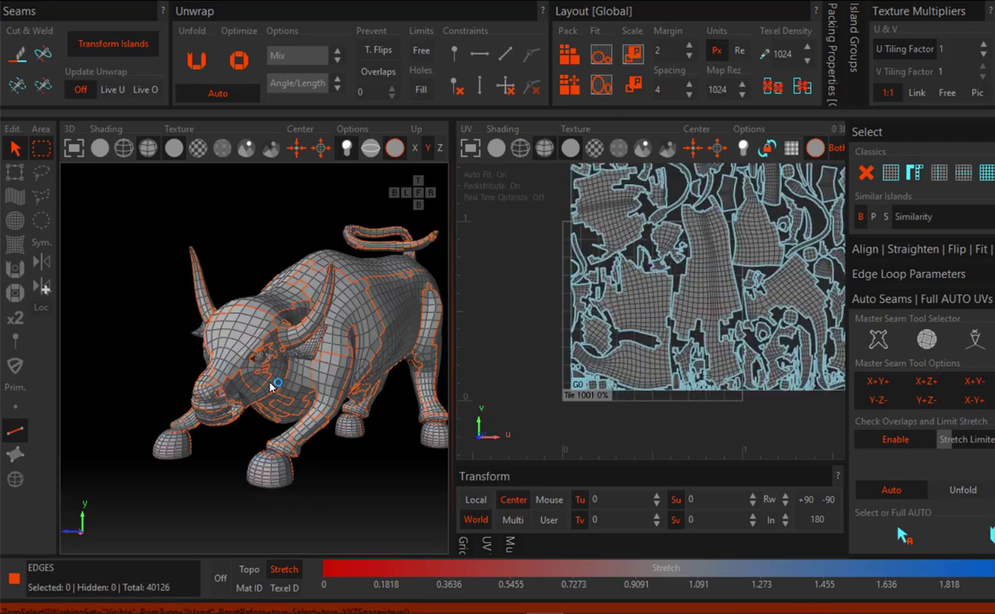
{"action": "scroll", "coordinate": [695, 300], "scroll_direction": "up", "scroll_amount": 3}
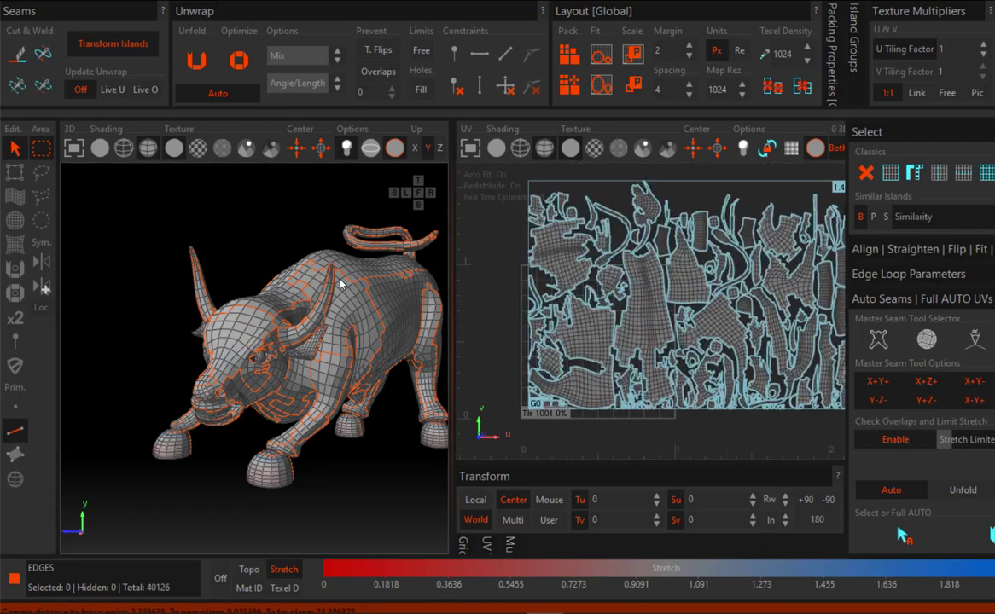
{"action": "left_click", "coordinate": [576, 92]}
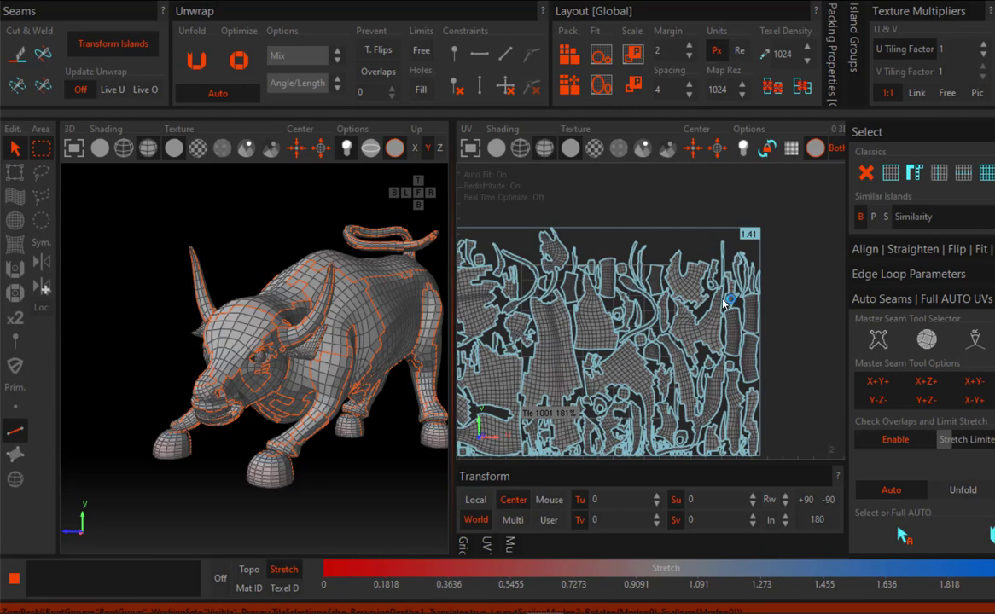
{"action": "scroll", "coordinate": [718, 302], "scroll_direction": "down", "scroll_amount": 3}
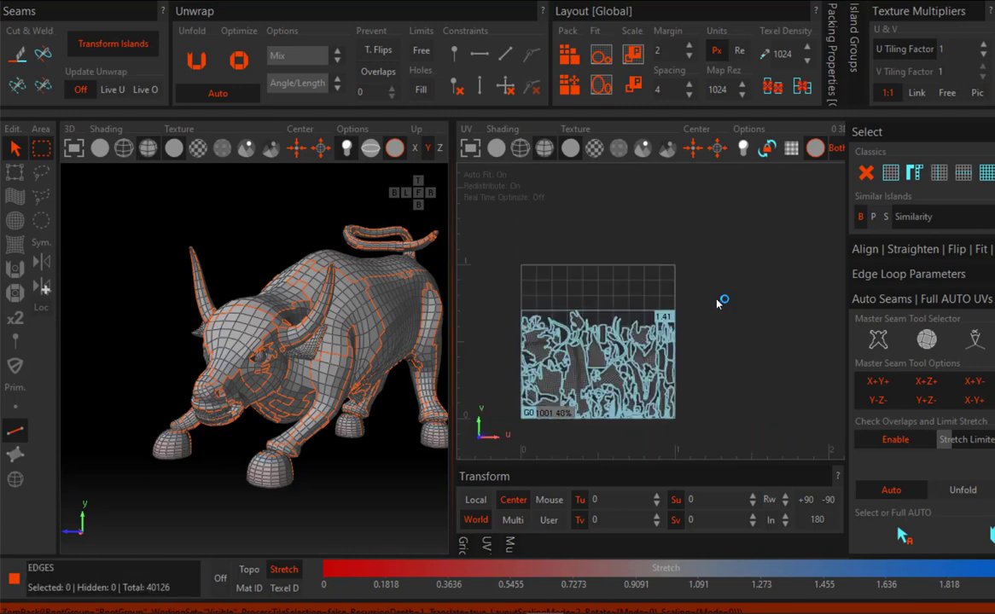
Step: Show the checker texture on the bull in the 3D view with the wireframe hidden and examine it for distortion
{"action": "left_click", "coordinate": [197, 149]}
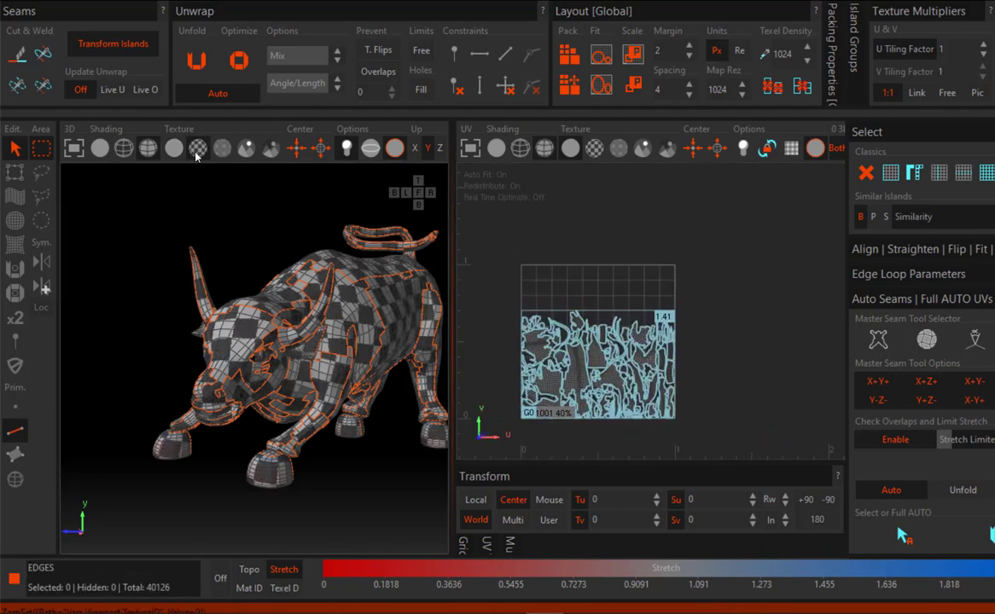
{"action": "scroll", "coordinate": [324, 341], "scroll_direction": "up", "scroll_amount": 2}
{"action": "middle_click_drag", "start_coordinate": [125, 326], "coordinate": [178, 224]}
{"action": "left_click", "coordinate": [103, 151]}
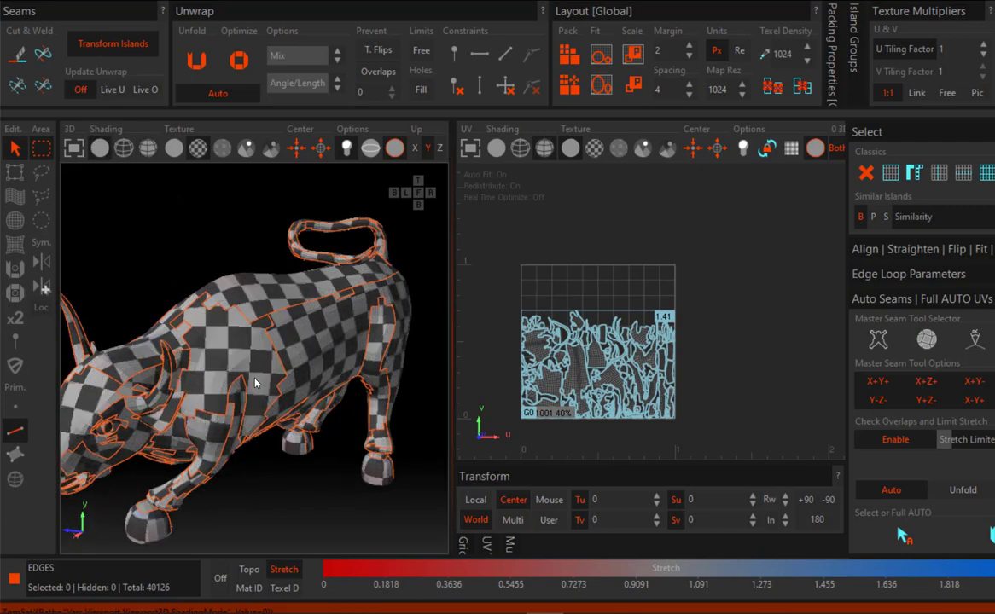
{"action": "middle_click_drag", "start_coordinate": [250, 380], "coordinate": [215, 359]}
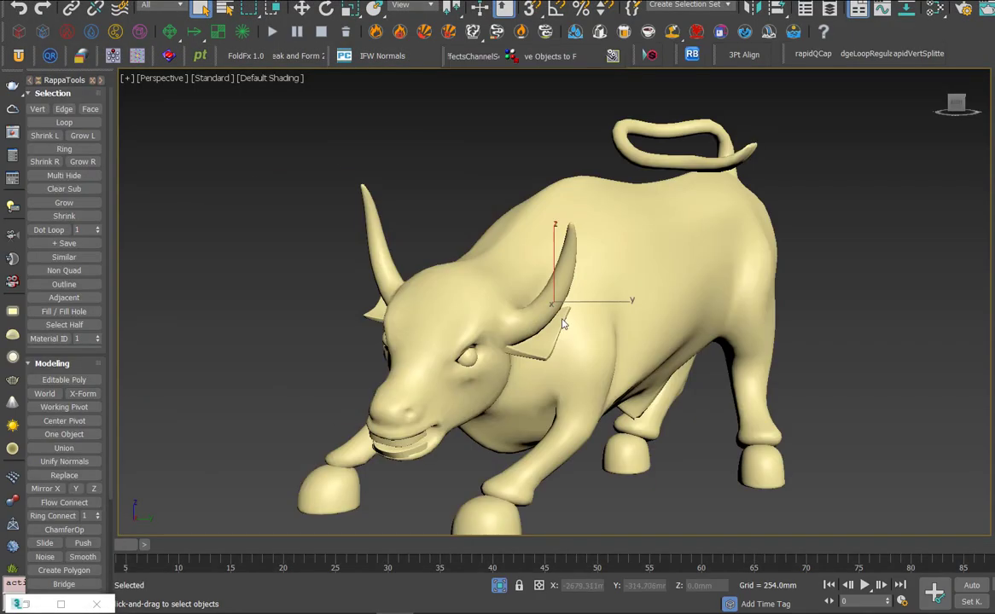
Step: Switch to 3ds Max and apply an Unwrap UVW modifier to the bull
{"action": "scroll", "coordinate": [562, 319], "scroll_direction": "down", "scroll_amount": 4}
{"action": "scroll", "coordinate": [585, 333], "scroll_direction": "up", "scroll_amount": 2}
{"action": "middle_click_drag", "start_coordinate": [586, 336], "coordinate": [563, 358], "text": "alt"}
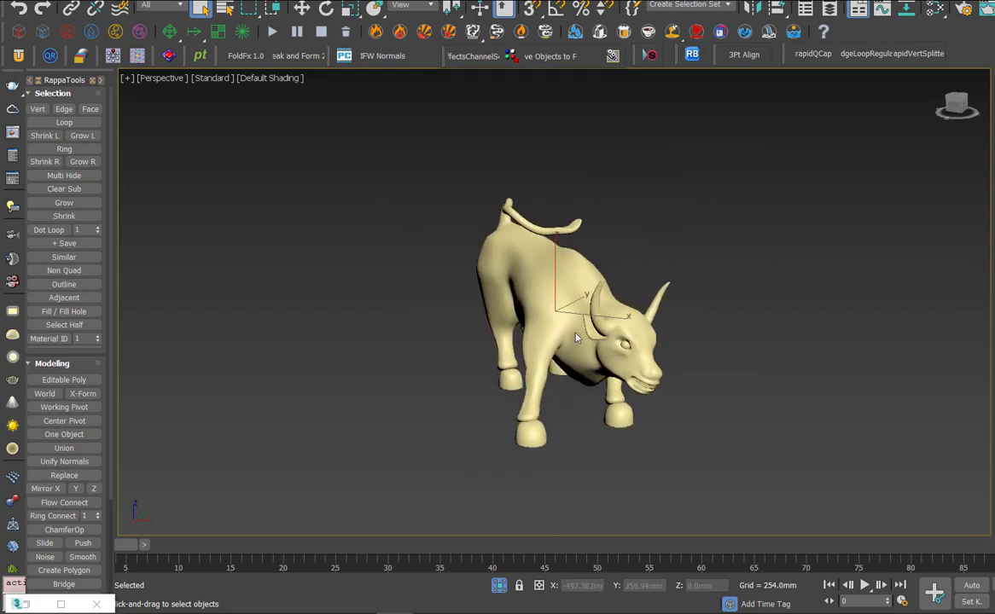
{"action": "key", "text": "w"}
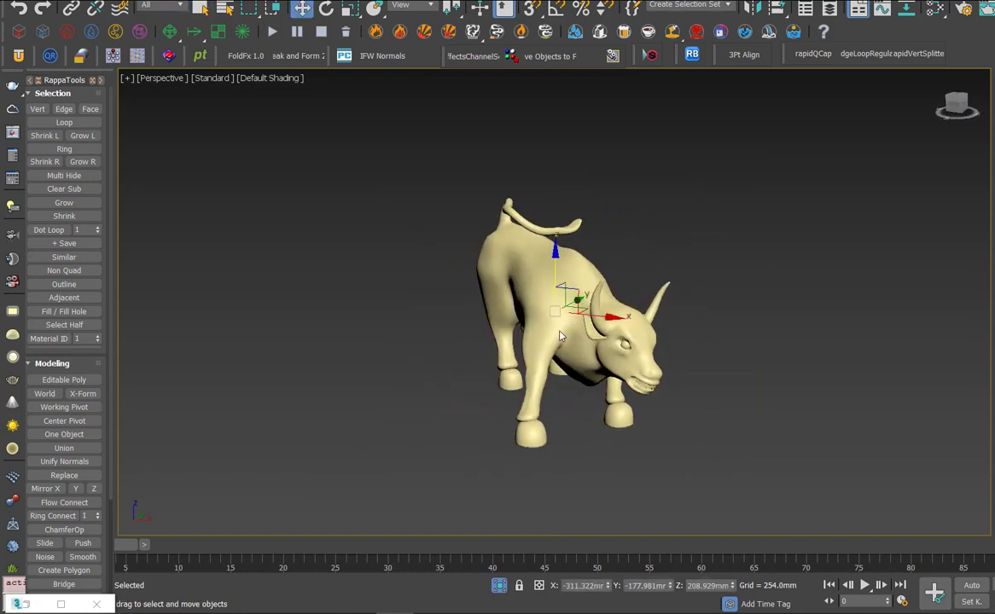
{"action": "key", "text": "x"}
{"action": "left_click", "coordinate": [528, 338]}
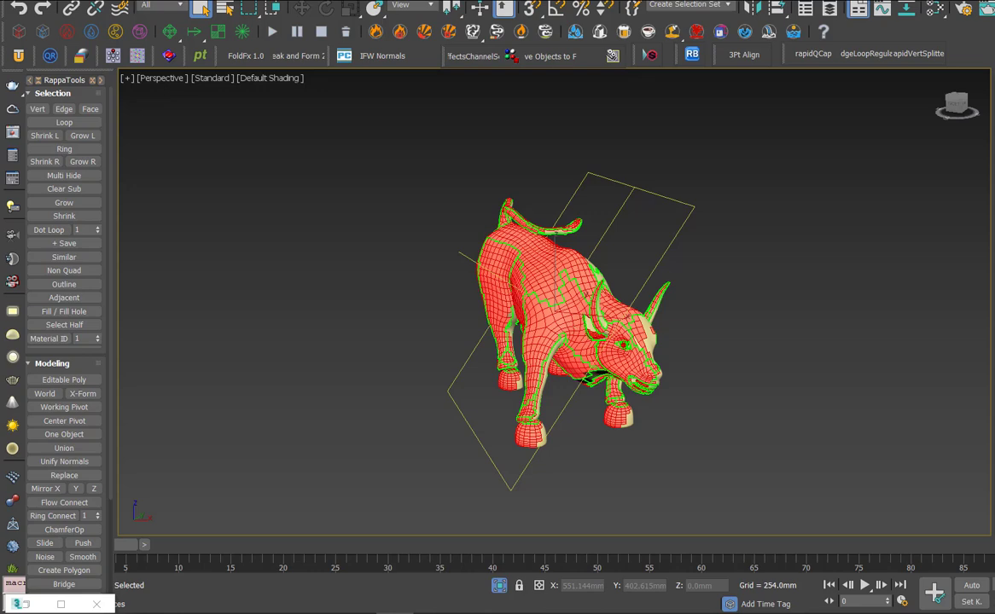
Step: Open the bull's UV layout in the UV editor, enlarge it to examine the packed islands, and close the editor
{"action": "key", "text": "ctrl+e"}
{"action": "scroll", "coordinate": [203, 196], "scroll_direction": "down", "scroll_amount": 4}
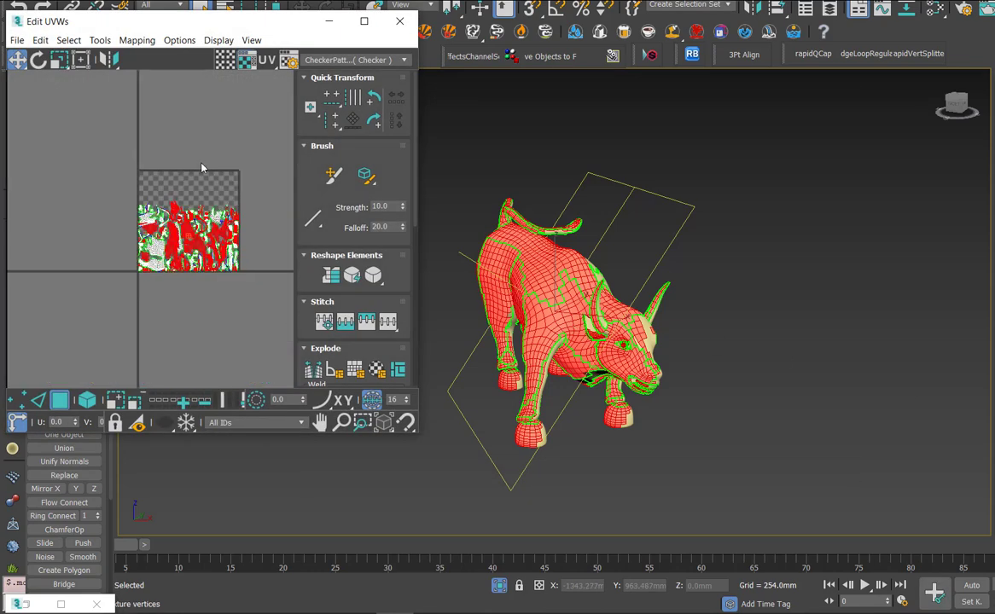
{"action": "left_click", "coordinate": [202, 168]}
{"action": "scroll", "coordinate": [174, 207], "scroll_direction": "up", "scroll_amount": 3}
{"action": "left_click", "coordinate": [364, 23]}
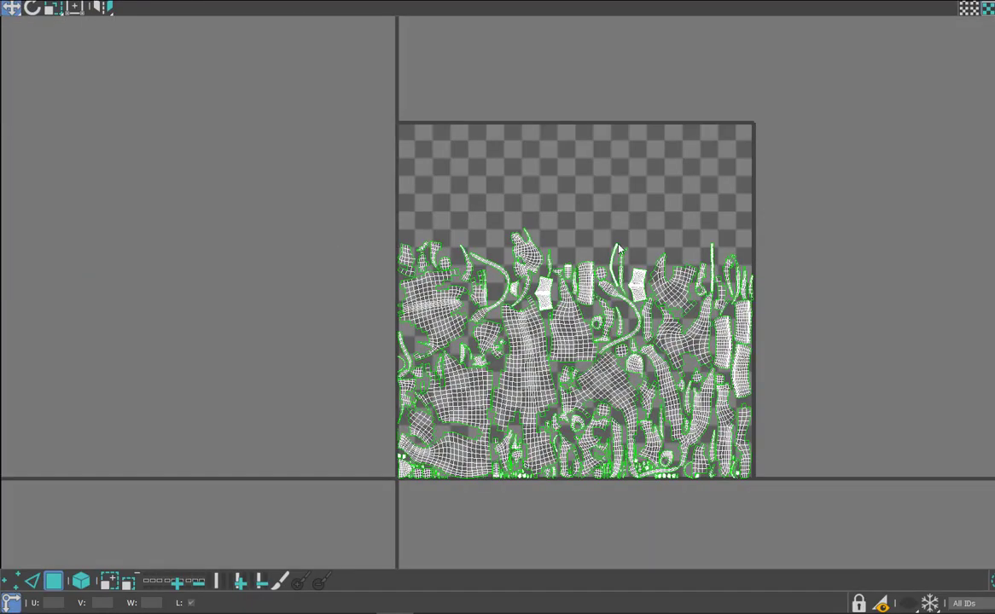
{"action": "scroll", "coordinate": [663, 319], "scroll_direction": "up", "scroll_amount": 4}
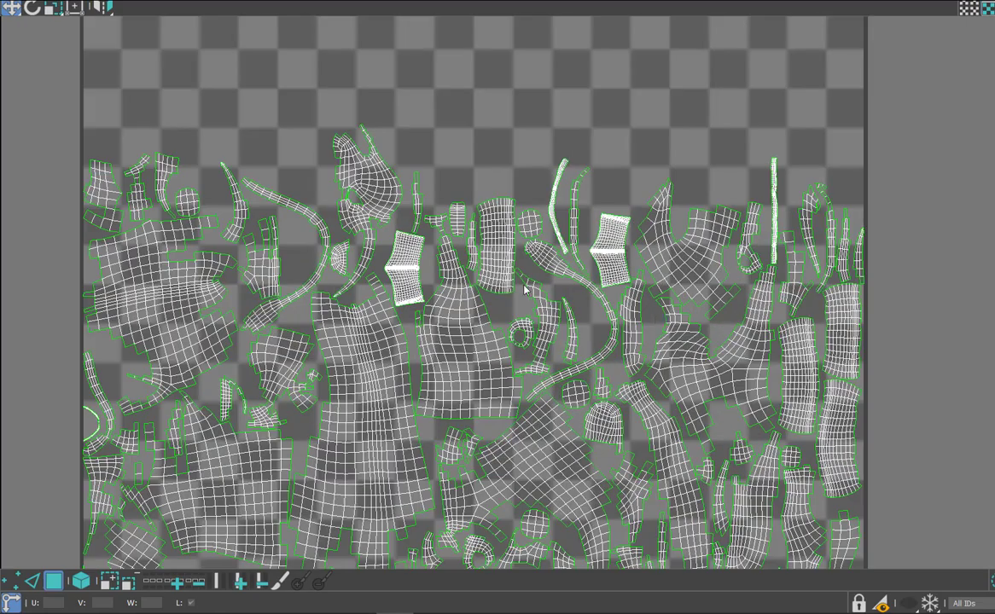
{"action": "scroll", "coordinate": [407, 227], "scroll_direction": "down", "scroll_amount": 3}
{"action": "scroll", "coordinate": [392, 350], "scroll_direction": "up", "scroll_amount": 3}
{"action": "scroll", "coordinate": [392, 350], "scroll_direction": "down", "scroll_amount": 4}
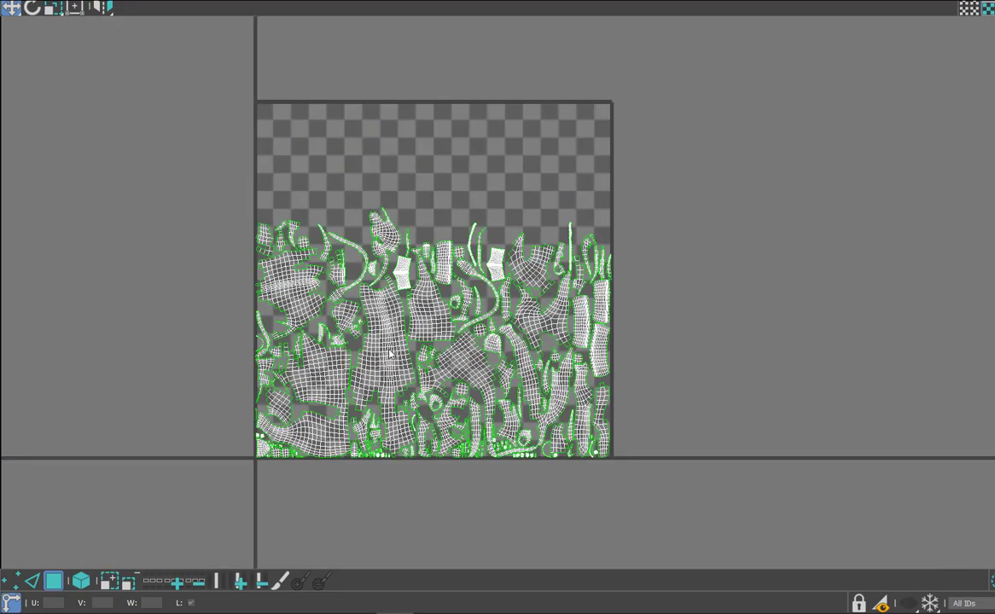
{"action": "left_click", "coordinate": [993, 0]}
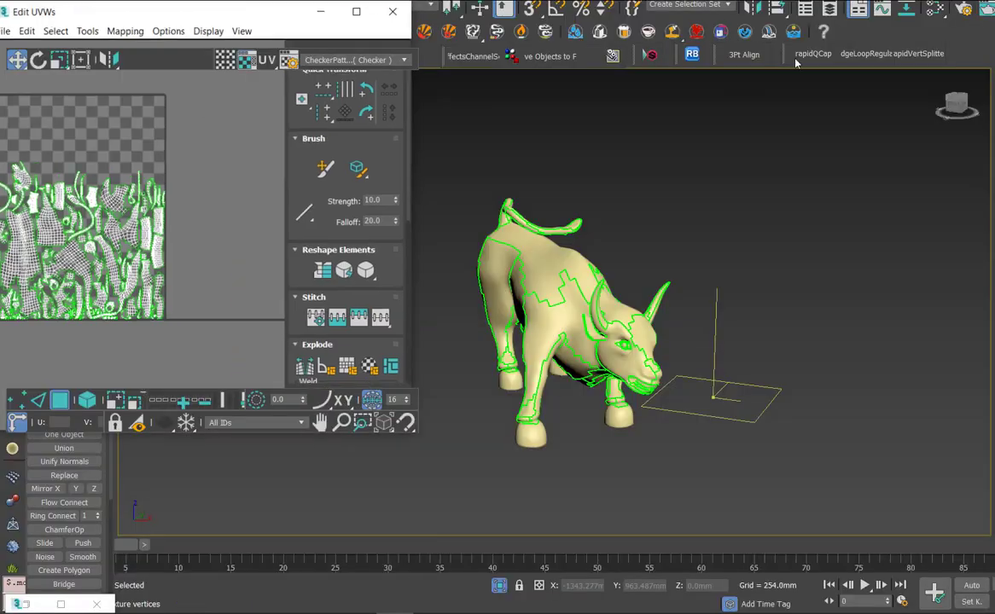
{"action": "left_click", "coordinate": [398, 23]}
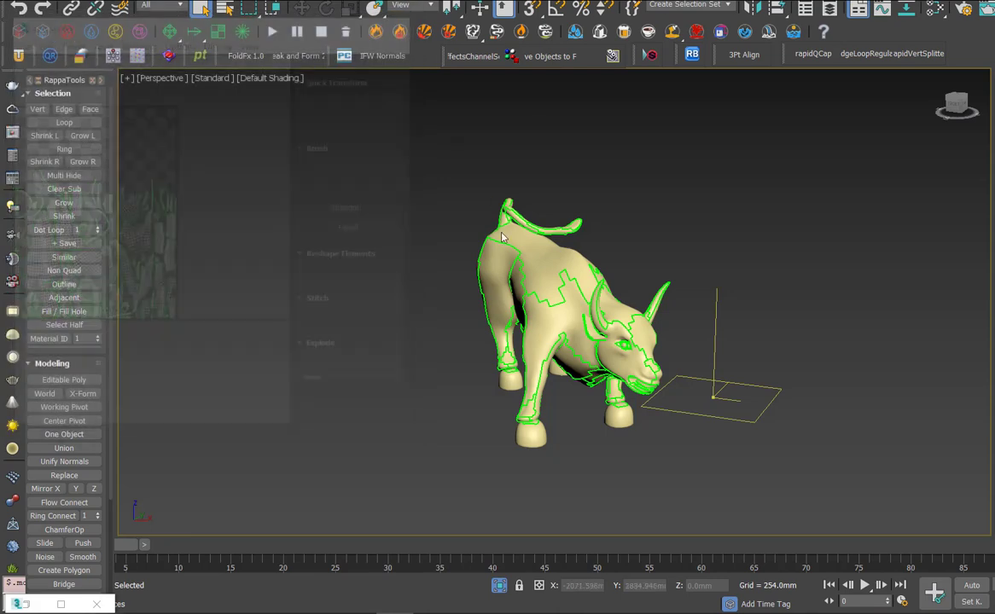
Step: Assign the existing Standard material with the Checker diffuse map (Material #25) to the bull using the Slate Material Editor
{"action": "key", "text": "m"}
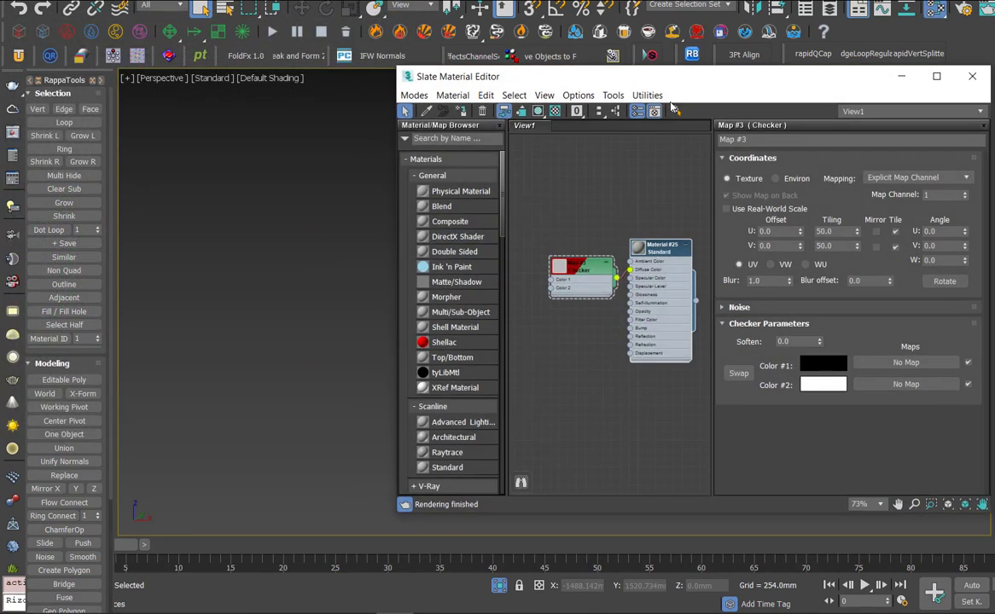
{"action": "left_click_drag", "start_coordinate": [681, 82], "coordinate": [842, 157]}
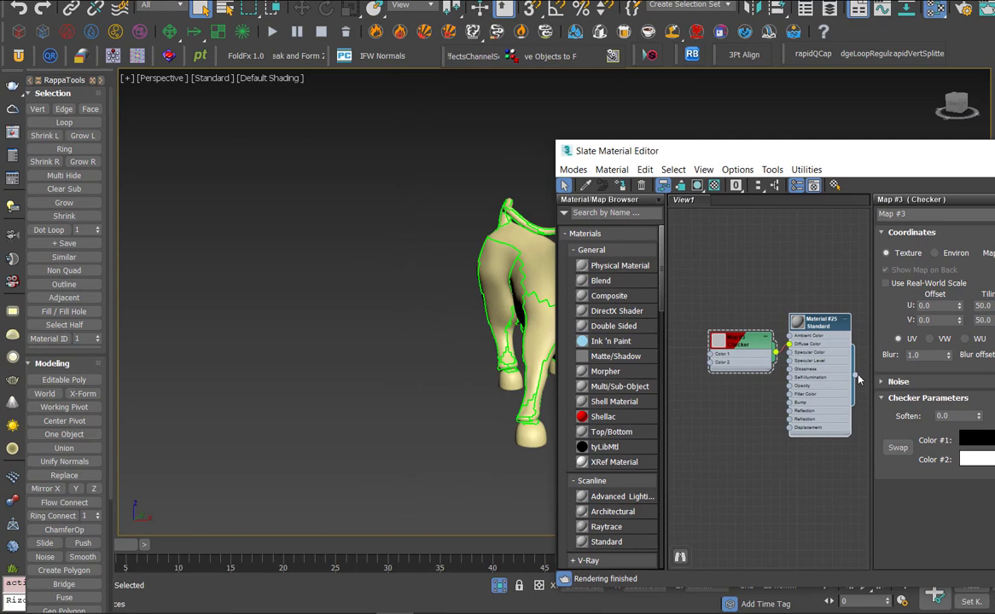
{"action": "left_click_drag", "start_coordinate": [858, 379], "coordinate": [511, 299]}
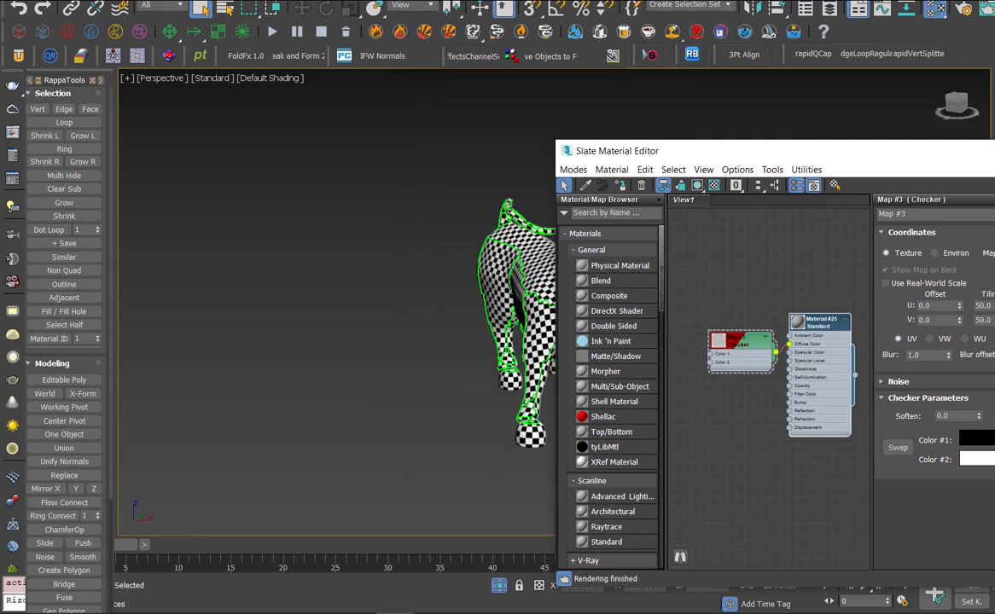
{"action": "key", "text": "m"}
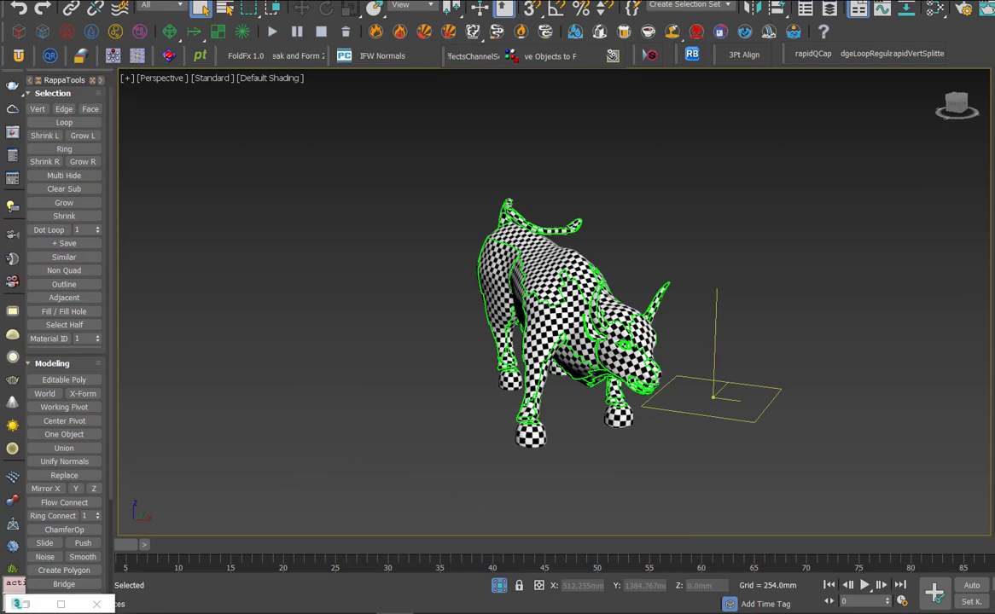
Step: Turn off the bull's isolation and compare the checker pattern on the bull with the three teapots from several angles
{"action": "middle_click_drag", "start_coordinate": [690, 335], "coordinate": [618, 336], "text": "alt"}
{"action": "left_click", "coordinate": [498, 588]}
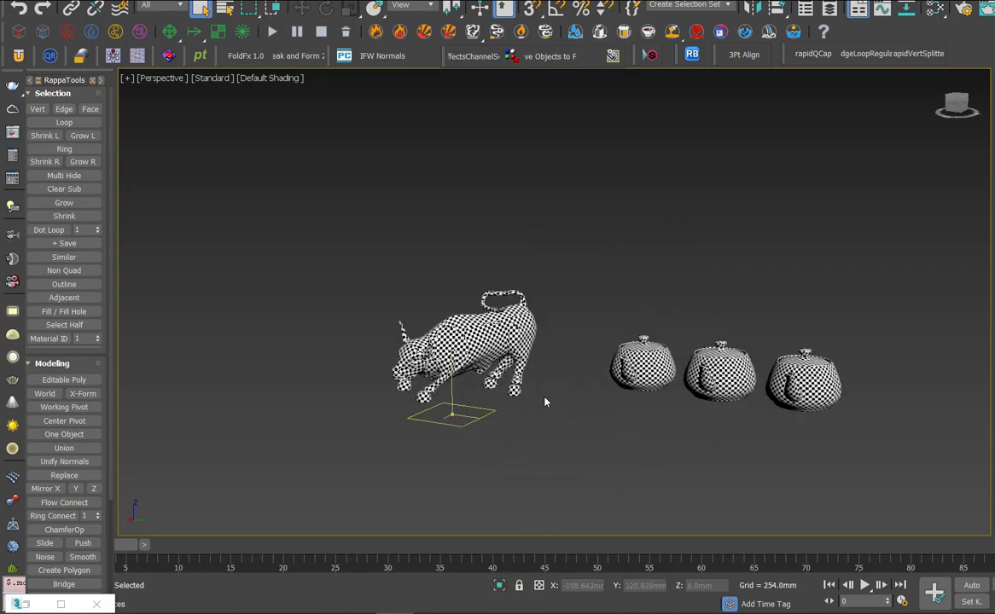
{"action": "middle_click_drag", "start_coordinate": [577, 376], "coordinate": [491, 362], "text": "alt"}
{"action": "scroll", "coordinate": [491, 362], "scroll_direction": "up", "scroll_amount": 4}
{"action": "left_click", "coordinate": [472, 332]}
{"action": "middle_click_drag", "start_coordinate": [448, 304], "coordinate": [594, 331], "text": "alt"}
{"action": "scroll", "coordinate": [594, 331], "scroll_direction": "up", "scroll_amount": 1}
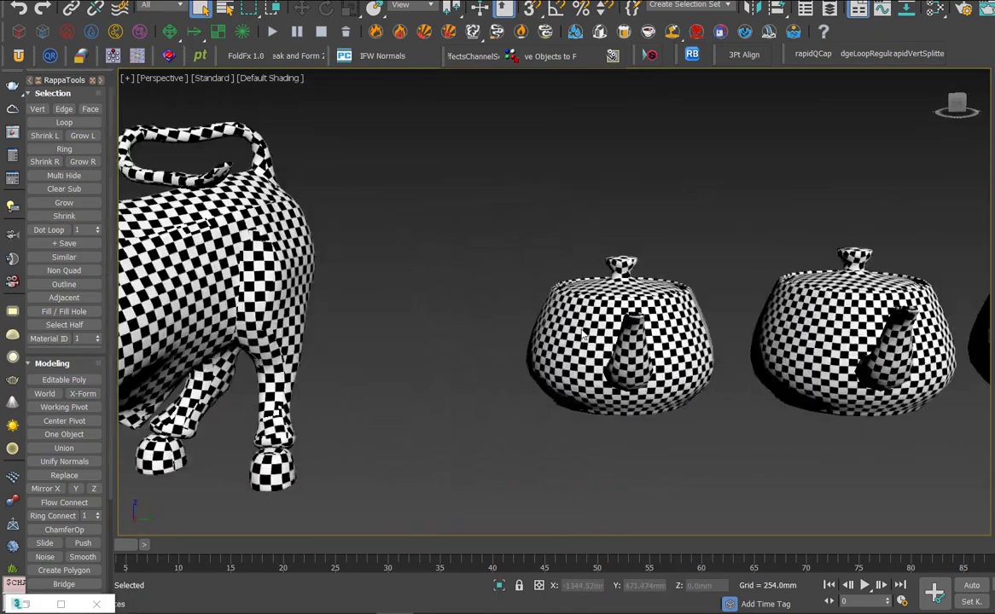
{"action": "scroll", "coordinate": [596, 330], "scroll_direction": "down", "scroll_amount": 2}
{"action": "scroll", "coordinate": [627, 318], "scroll_direction": "up", "scroll_amount": 1}
{"action": "scroll", "coordinate": [627, 318], "scroll_direction": "down", "scroll_amount": 1}
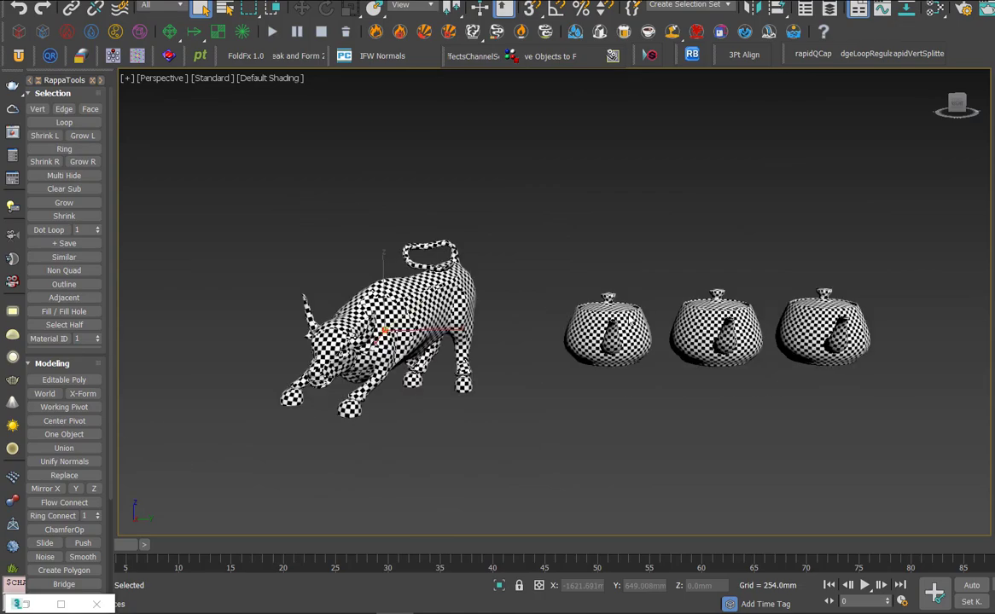